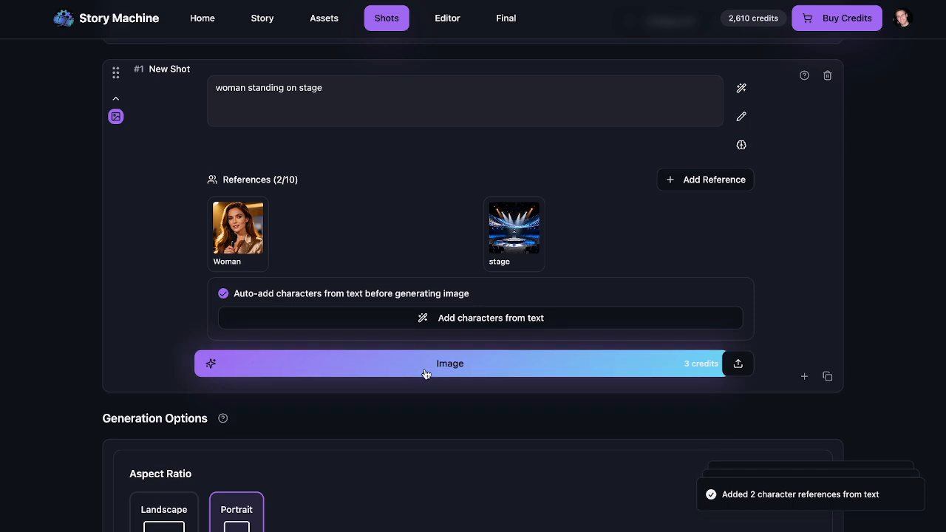
Step: Generate shot #1's image of the woman on stage and view it full-size
click(426, 374)
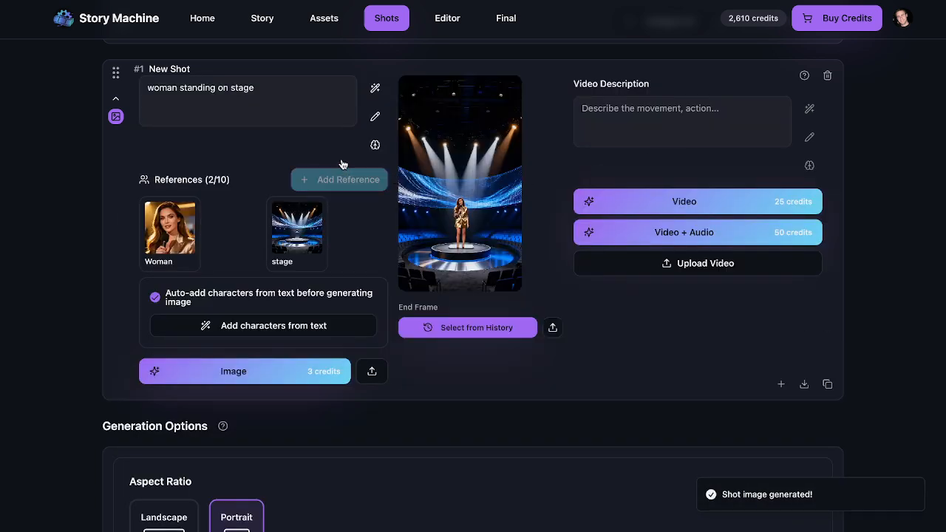
click(448, 181)
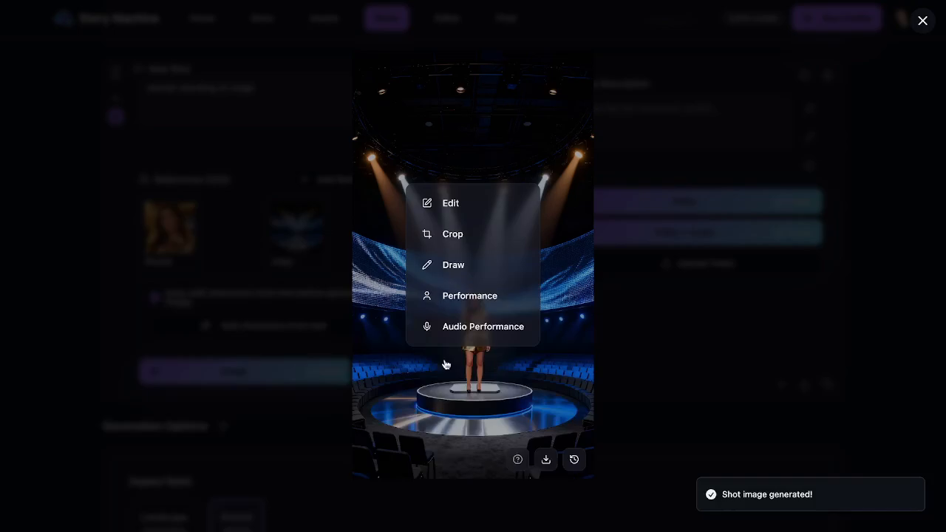
Step: Prefix the shot prompt with 'close up of' and regenerate the image
click(887, 246)
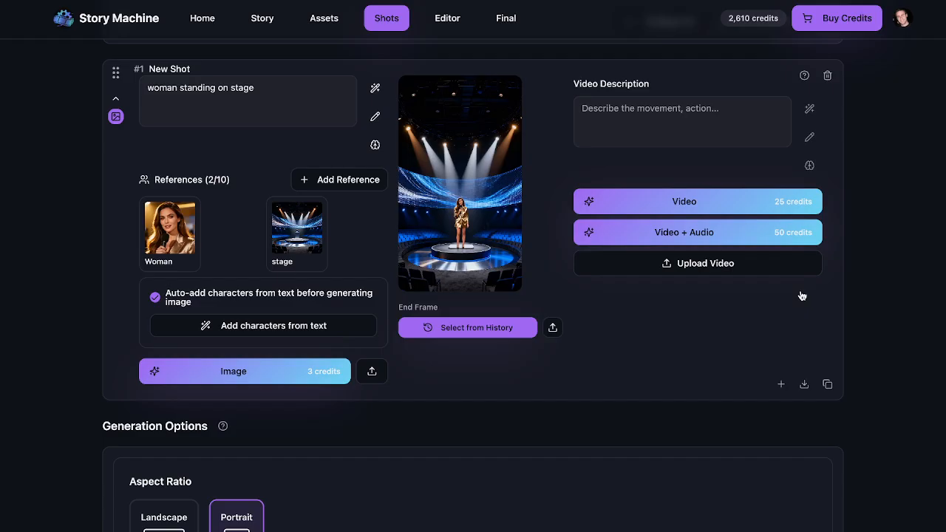
click(149, 90)
text(cl)
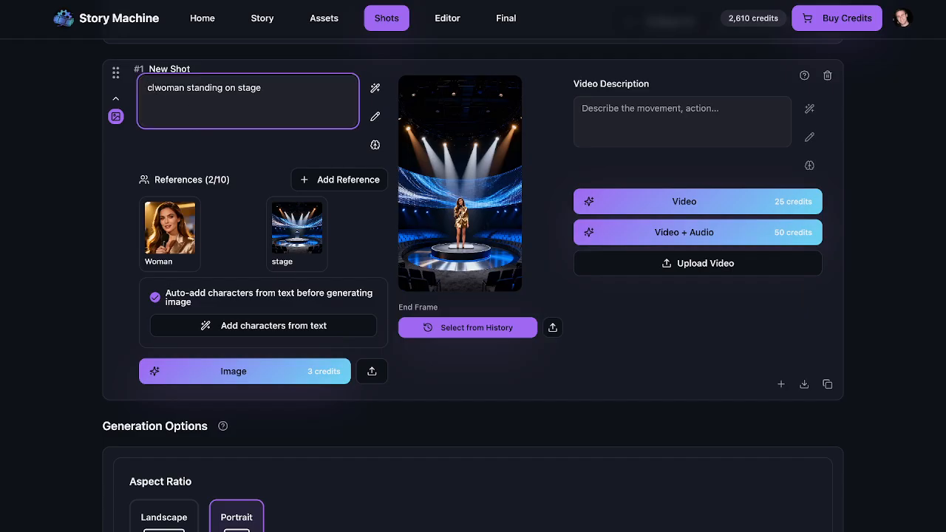
text(ose up of)
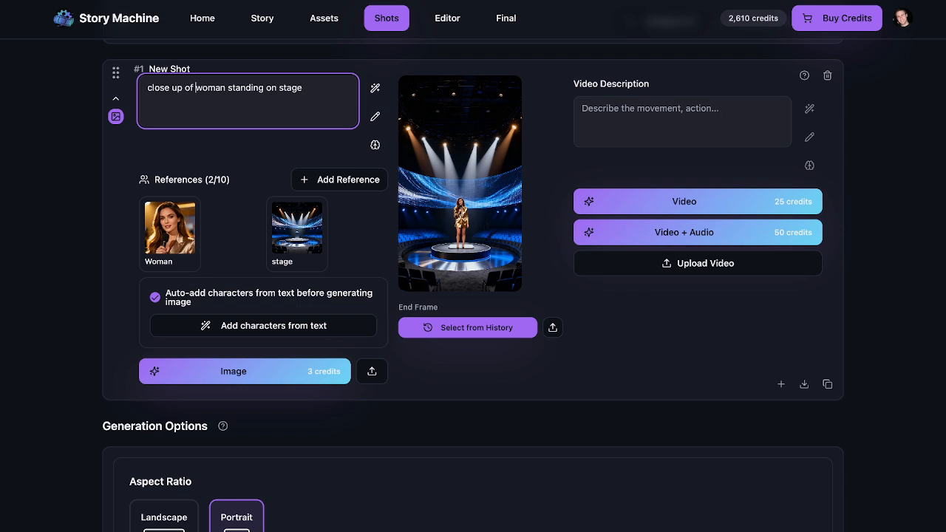
click(198, 369)
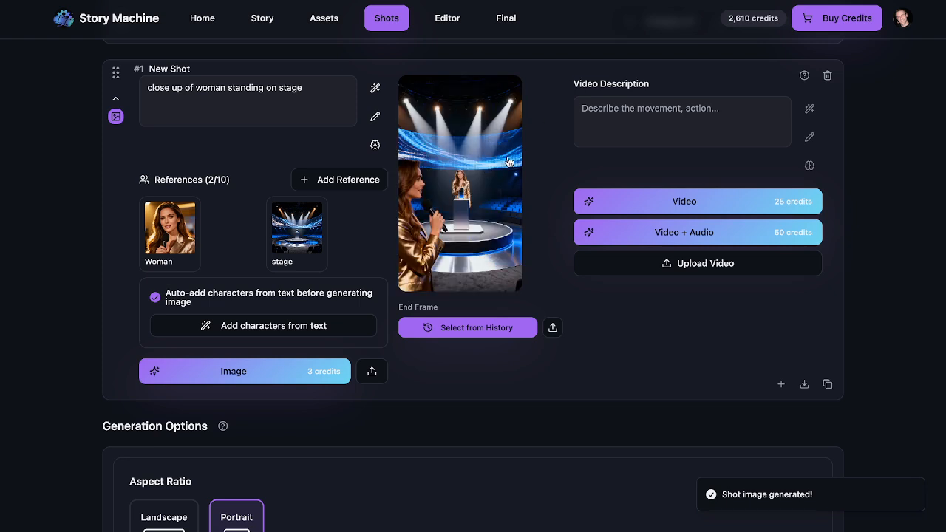
click(249, 106)
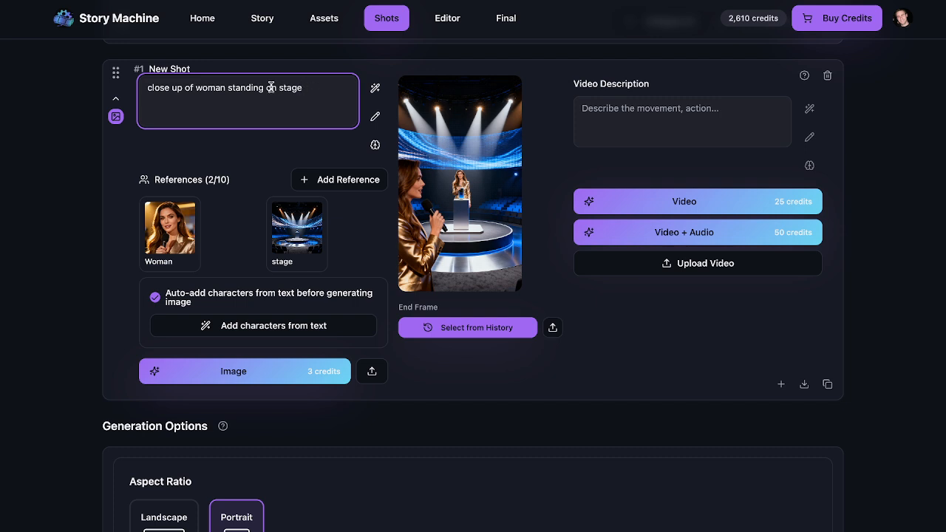
Step: Regenerate the close-up of the woman holding a microphone and view it enlarged
click(252, 374)
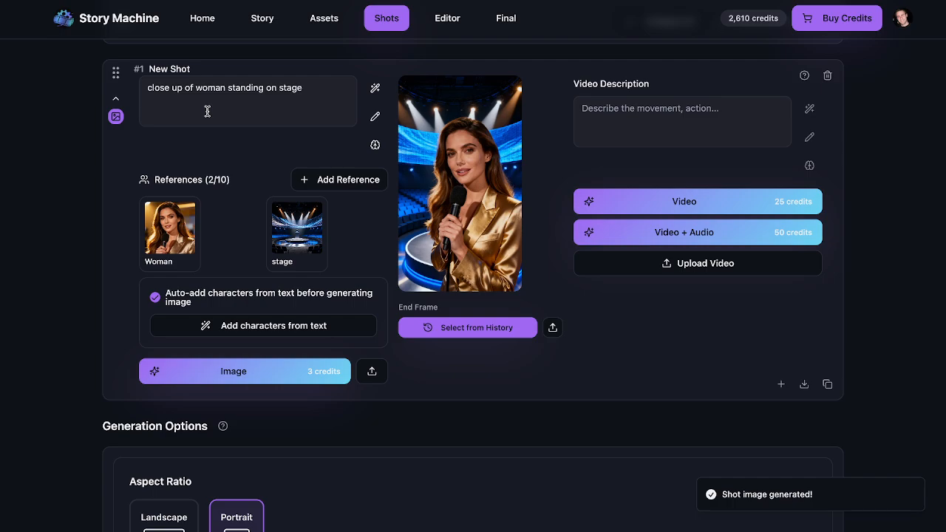
click(496, 235)
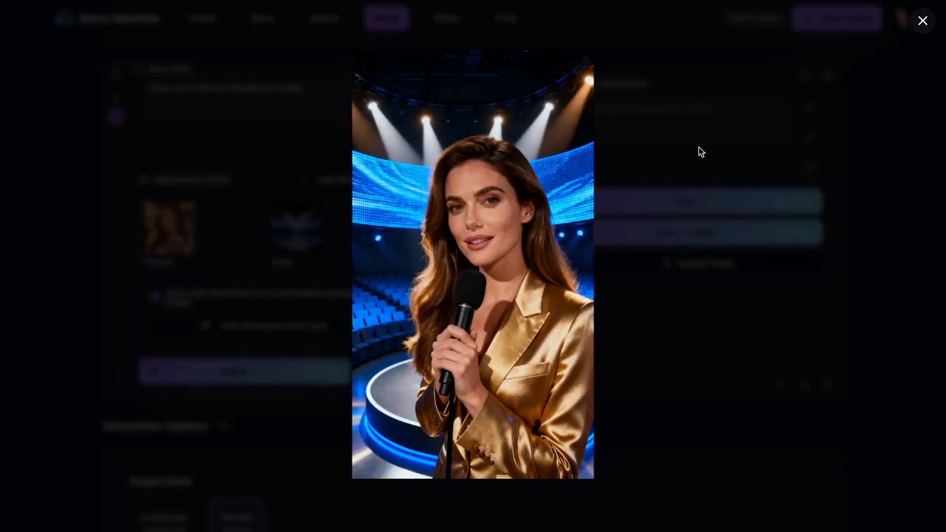
Step: Choose Audio Performance on the close-up image to set up an Omnihuman video
mouse_move(549, 296)
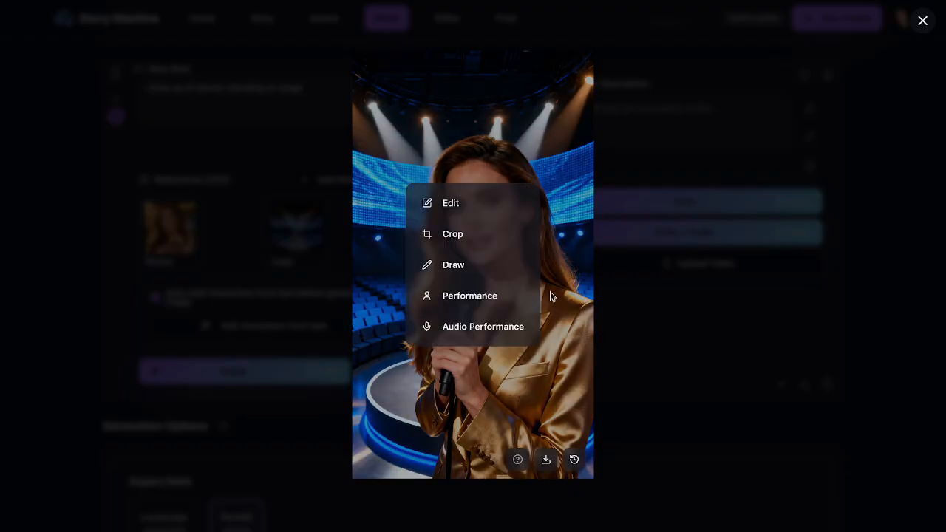
click(459, 332)
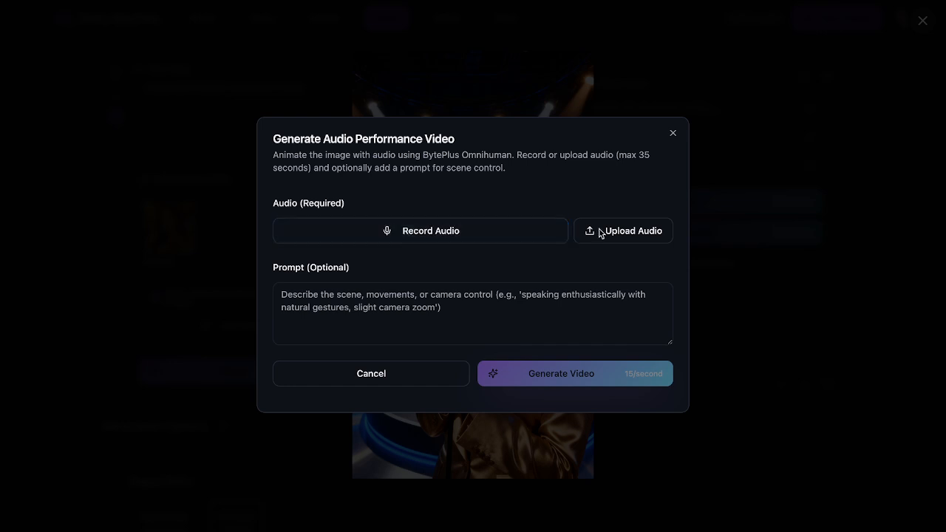
Step: Record a 7-second voice clip as the performance video's audio
click(445, 236)
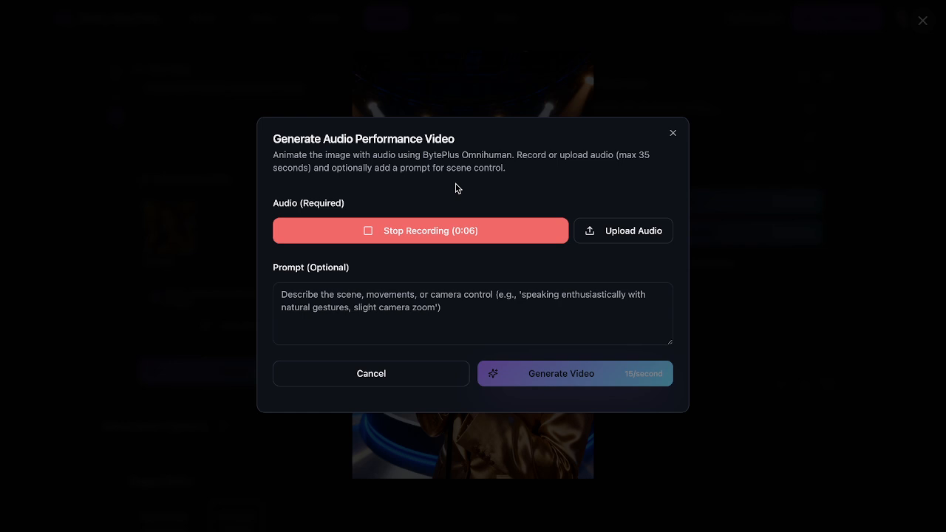
click(454, 236)
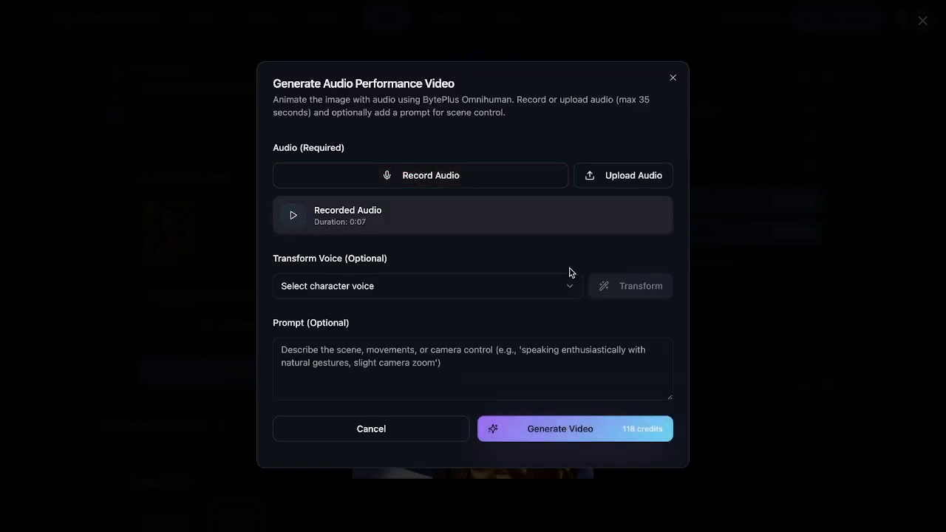
Step: Transform the clip into the Woman 'bella' voice and compare it with the original
click(477, 286)
click(384, 329)
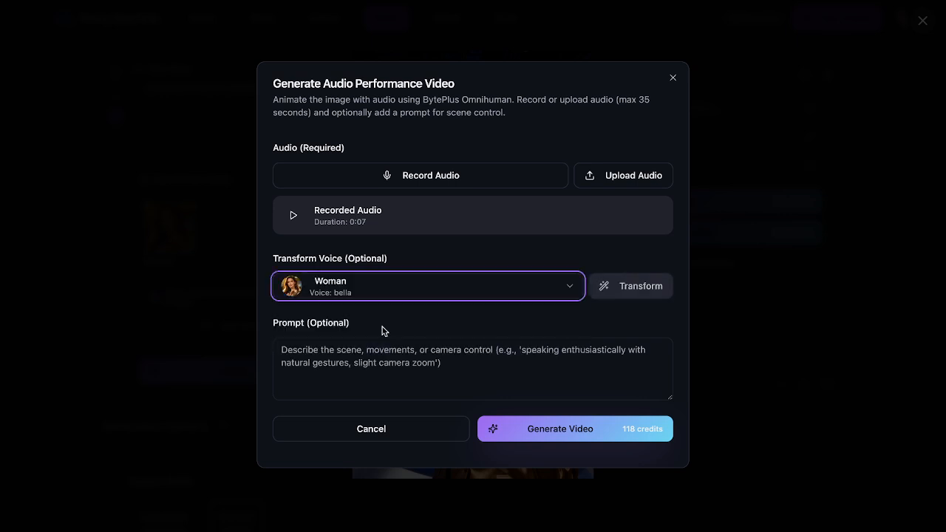
click(629, 287)
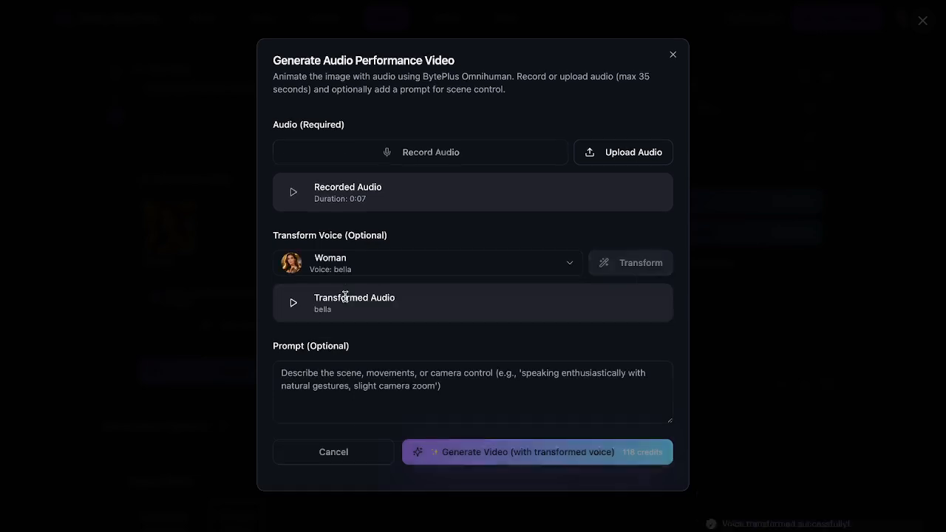
click(293, 302)
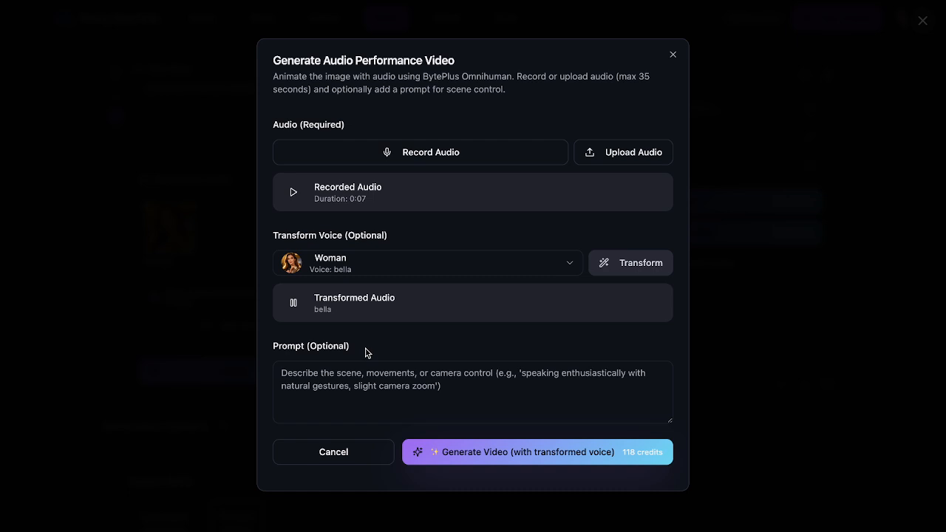
click(293, 195)
Step: Re-record an 8-second voice clip and transform it into the bella voice
click(425, 158)
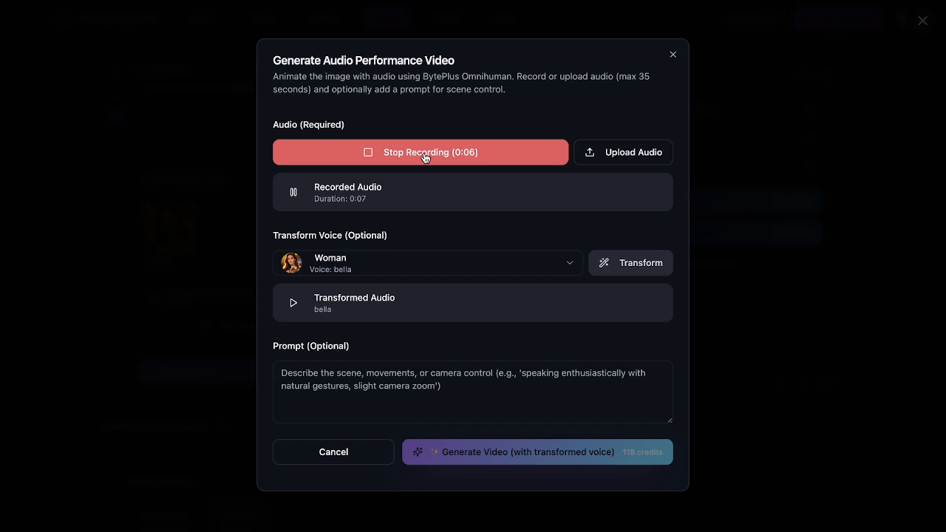
click(425, 157)
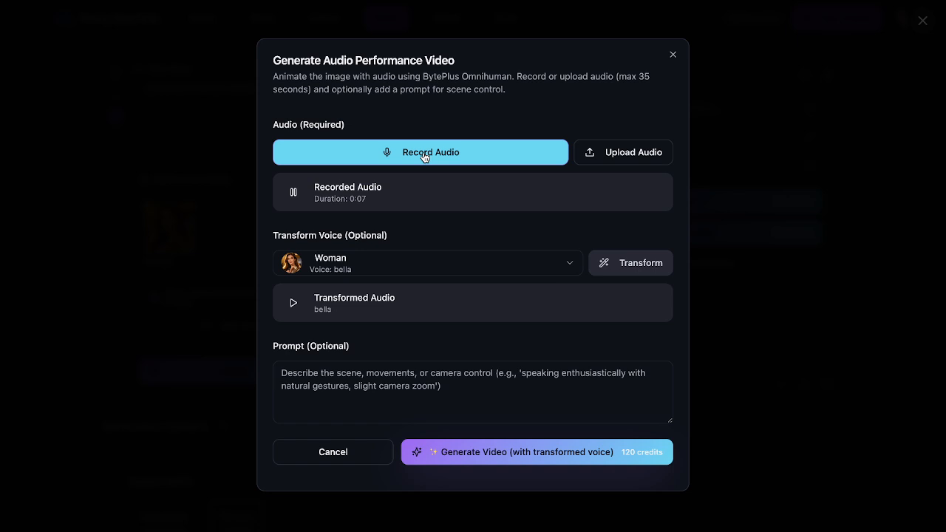
click(425, 157)
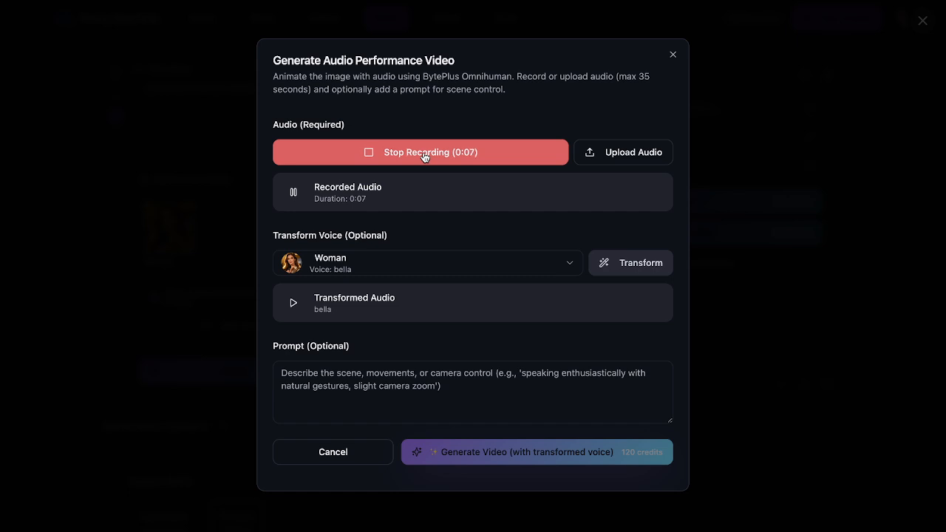
click(425, 155)
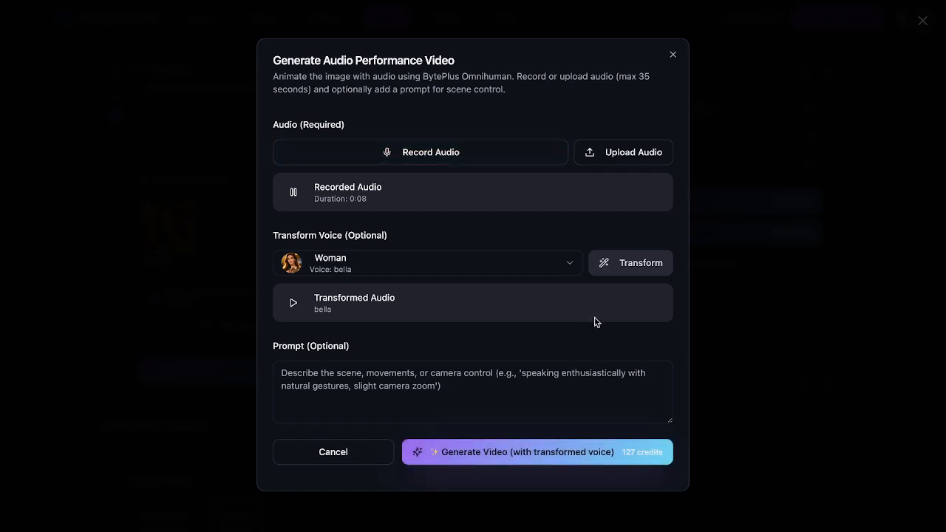
click(644, 272)
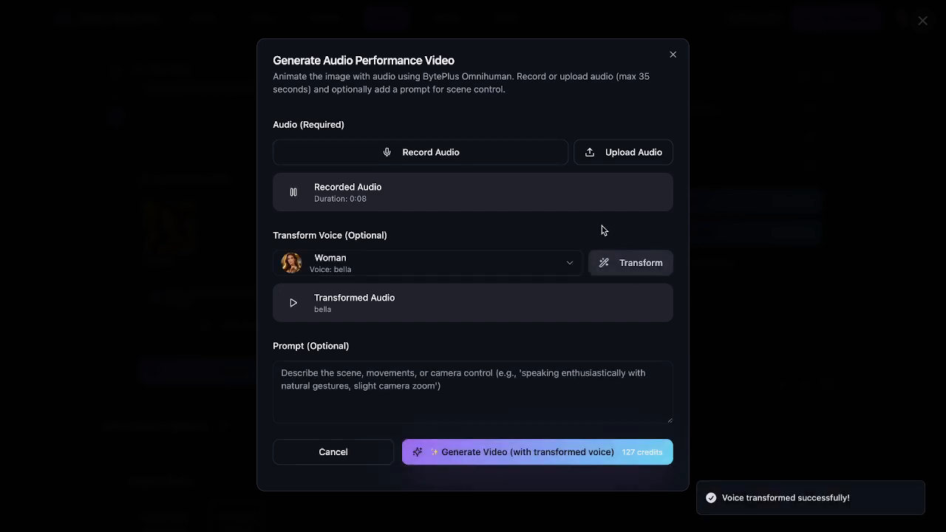
Step: Preview the bella audio, generate the Omnihuman video with it, and close the lightbox
click(294, 302)
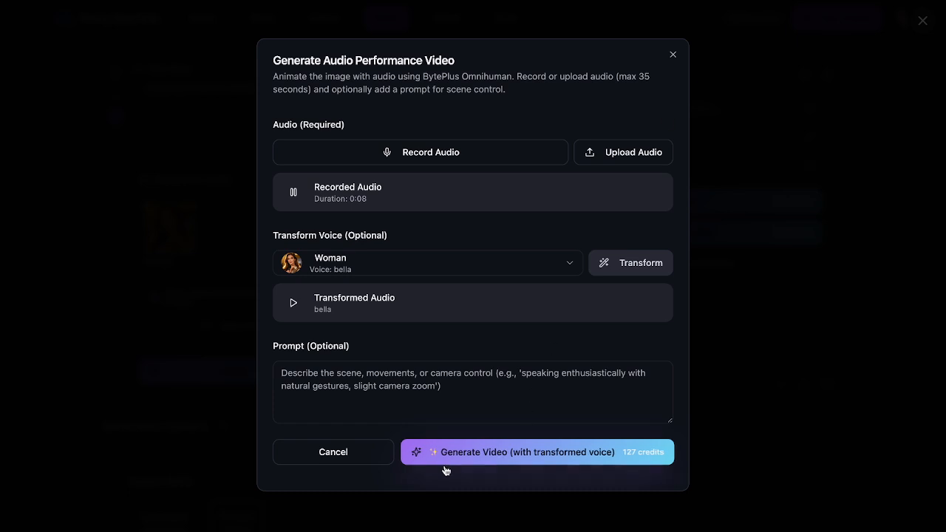
click(523, 459)
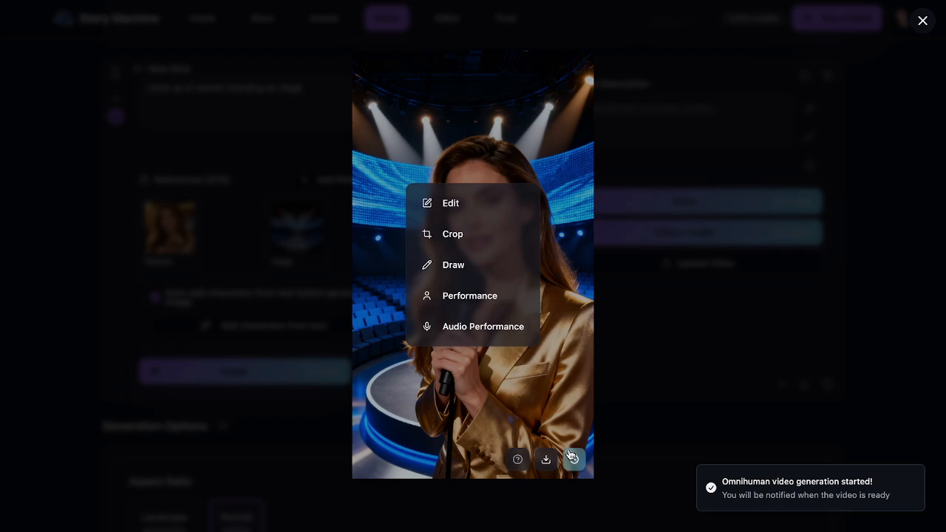
click(756, 382)
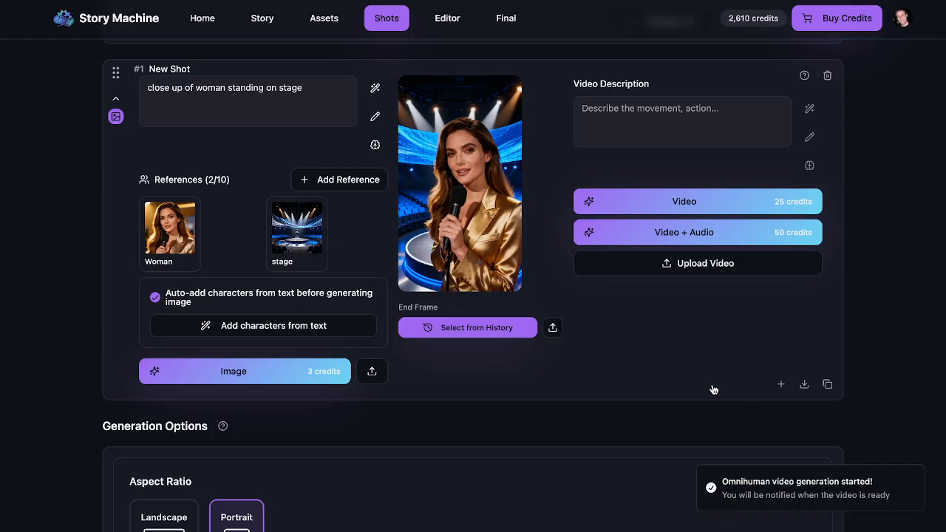
click(115, 98)
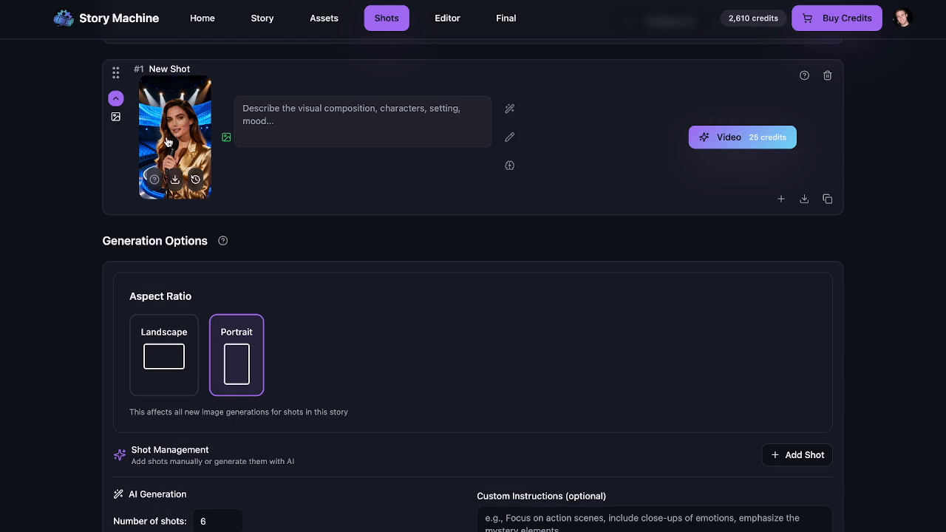
click(209, 64)
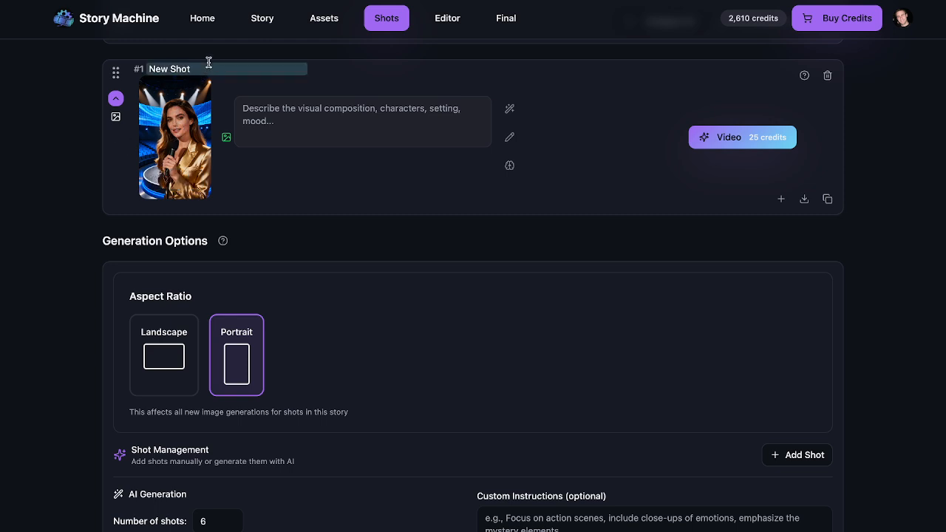
key(ctrl+a)
text(o=)
key(BackSpace)
key(BackSpace)
text(Omnihuman)
click(827, 199)
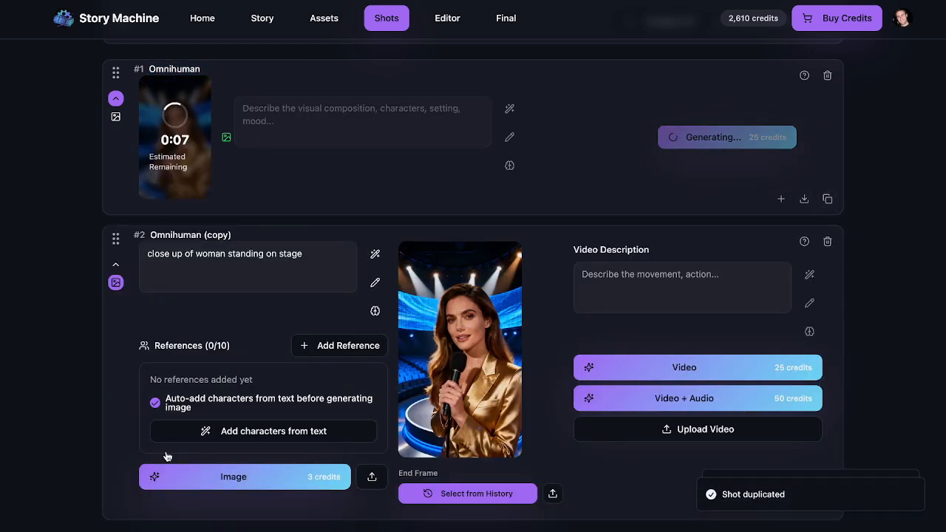
scroll(268, 337, down, 3)
scroll(269, 338, up, 1)
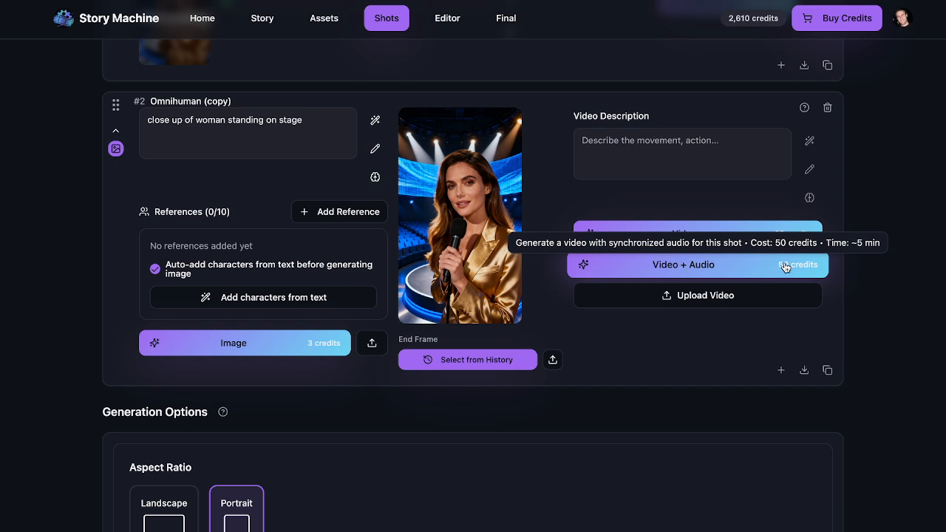
Step: Write shot #2's description 'Announcing Story Machine Supports Video plus Audio Generation using'
click(667, 130)
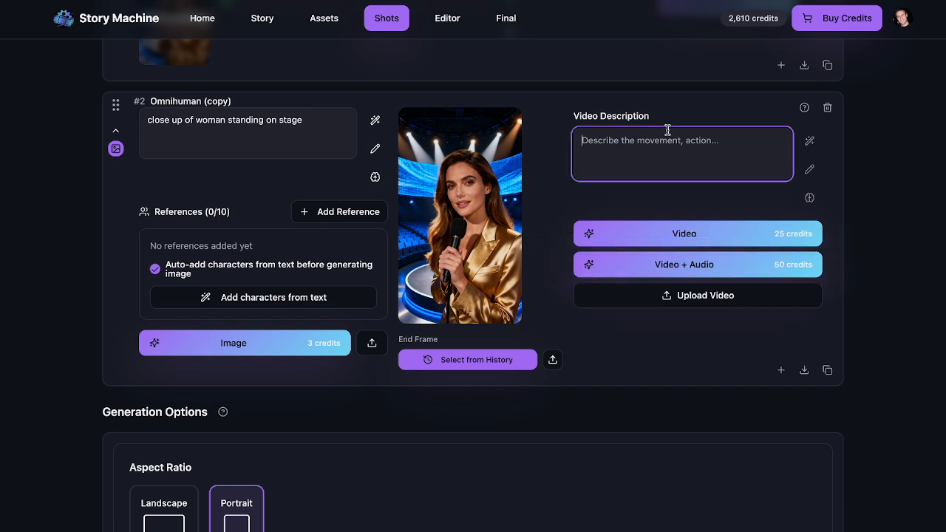
text(Ann)
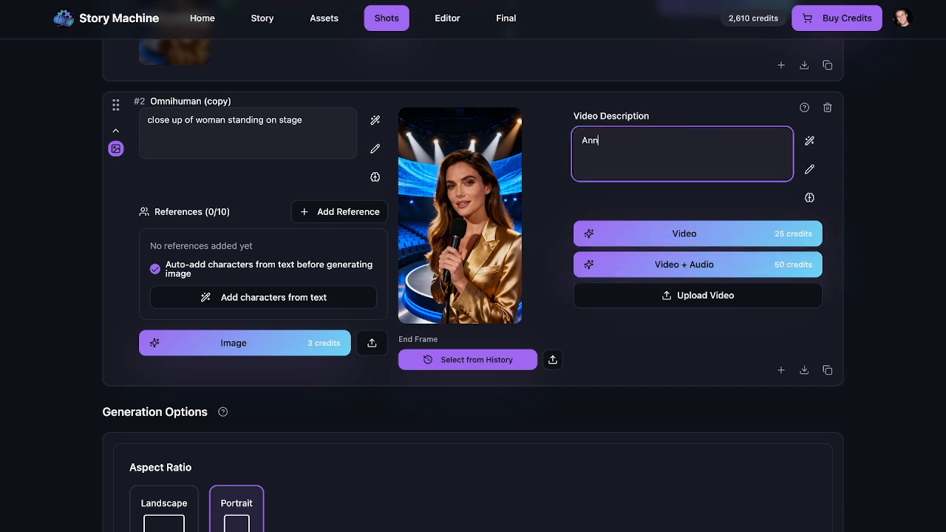
text(ouncing Stoyr)
text(Machine )
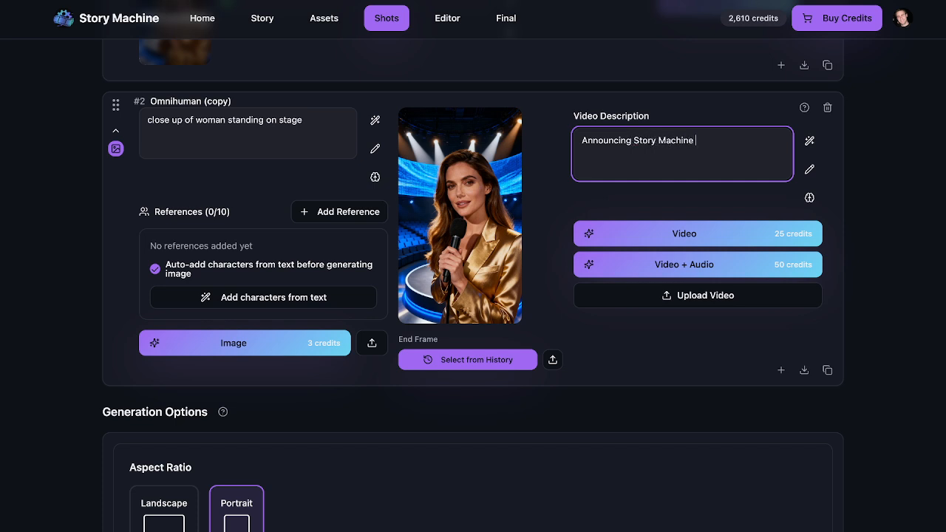
text(Supports Video)
key(BackSpace)
key(BackSpace)
text(eo plus Audio )
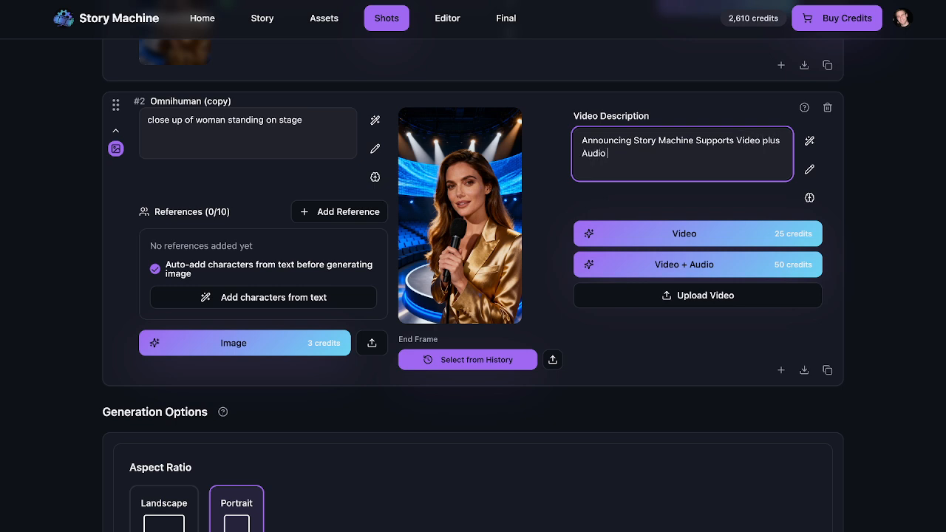
text(Gne)
key(BackSpace)
key(BackSpace)
text(eneration using)
scroll(583, 140, up, 2)
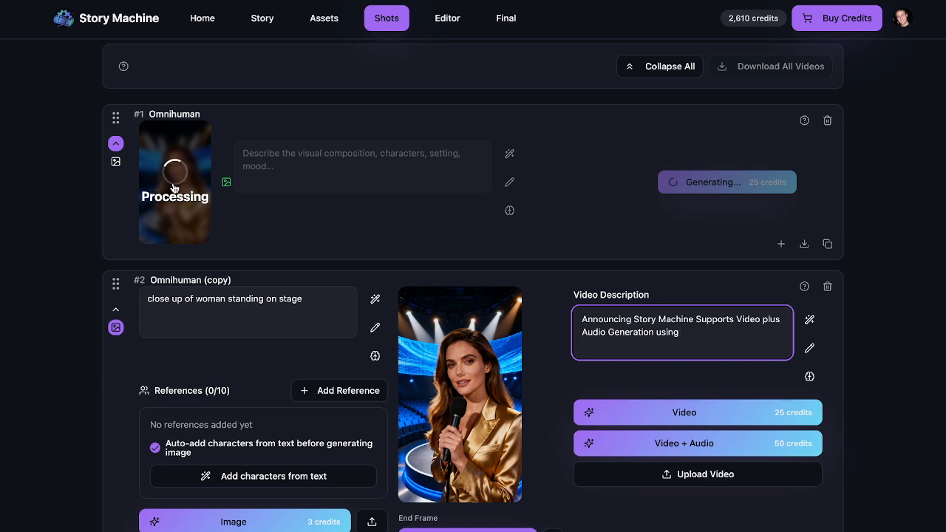
click(469, 457)
click(466, 332)
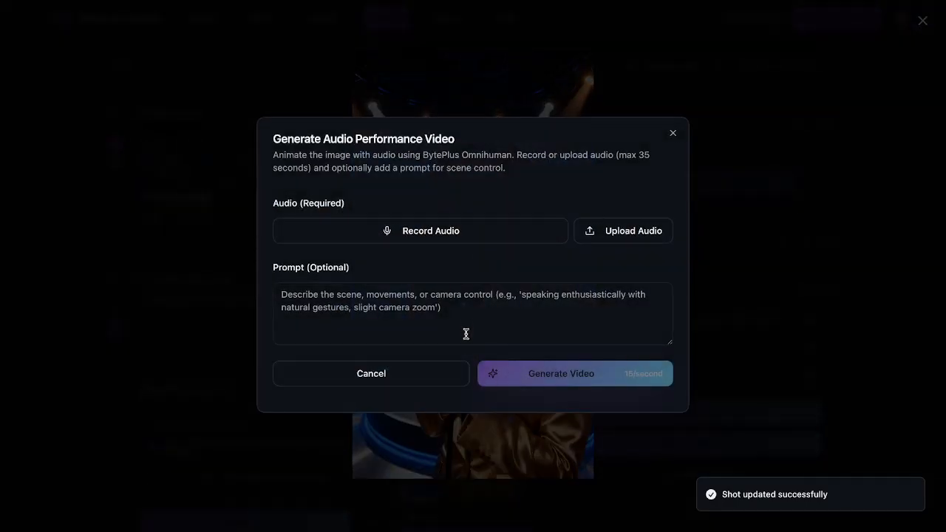
click(332, 302)
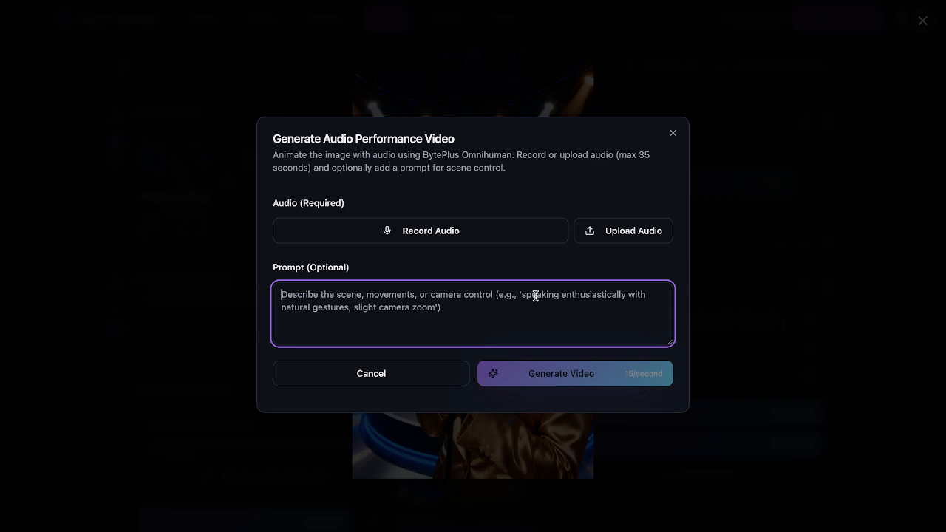
click(761, 334)
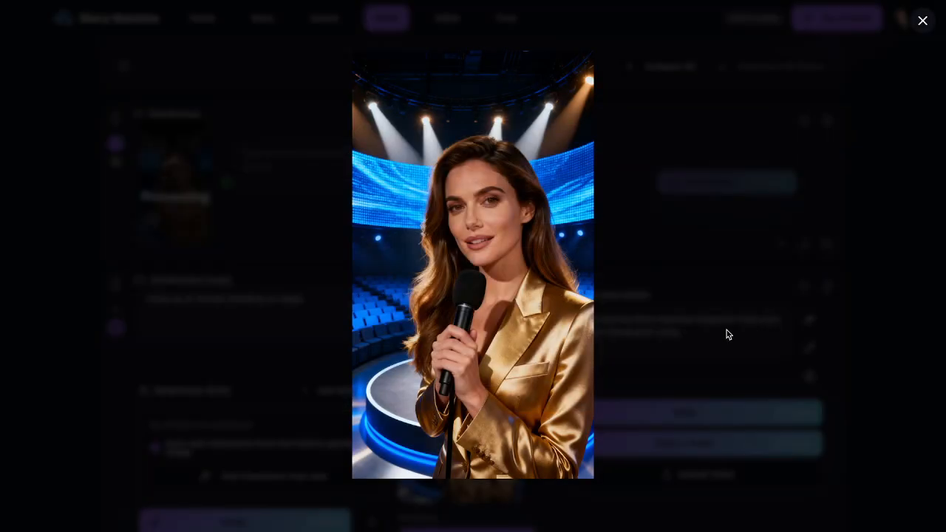
click(727, 334)
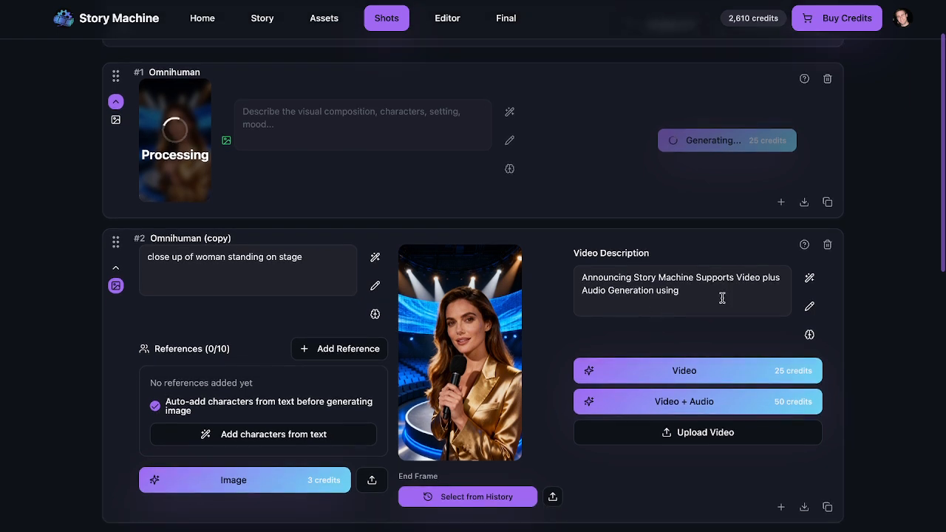
Step: End shot #2's description with 'Wan 2.5' and generate its Video + Audio
click(722, 298)
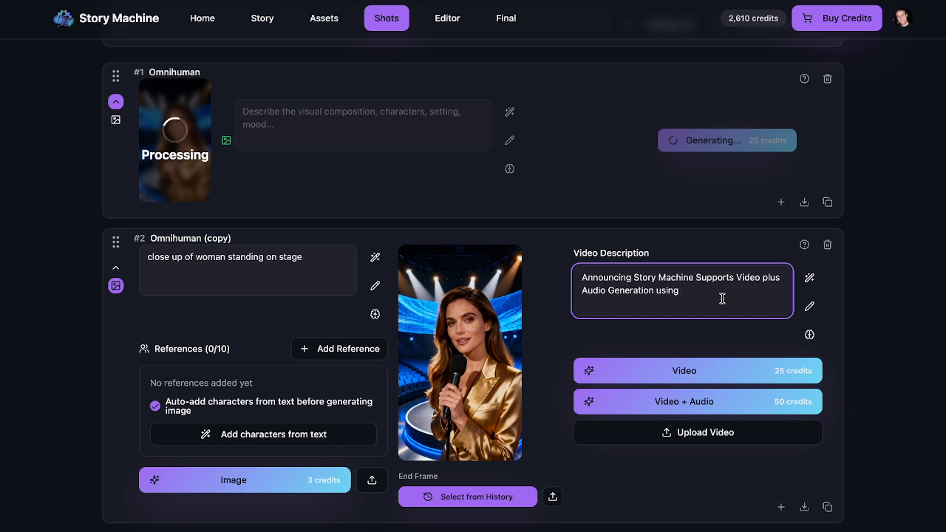
text(Wan 2.5)
click(723, 407)
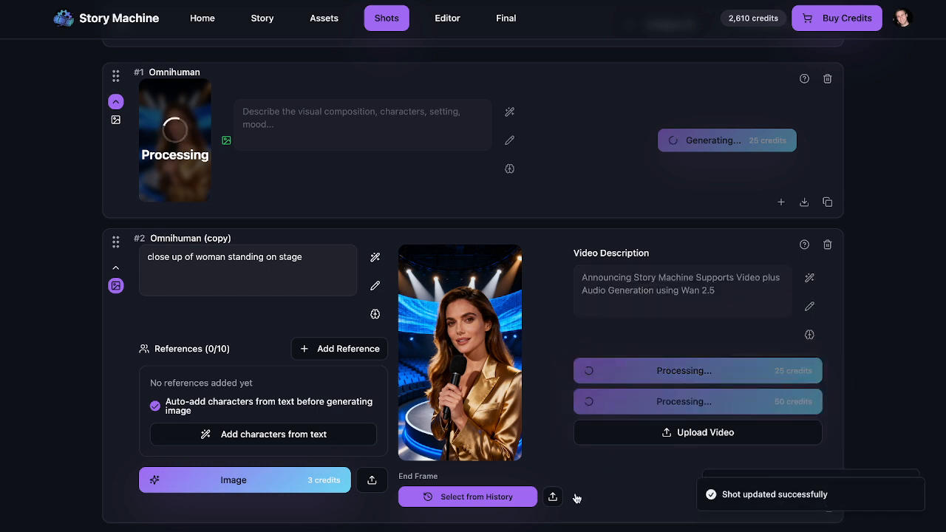
Step: Duplicate shot #2 to create shot #3
scroll(721, 428, down, 3)
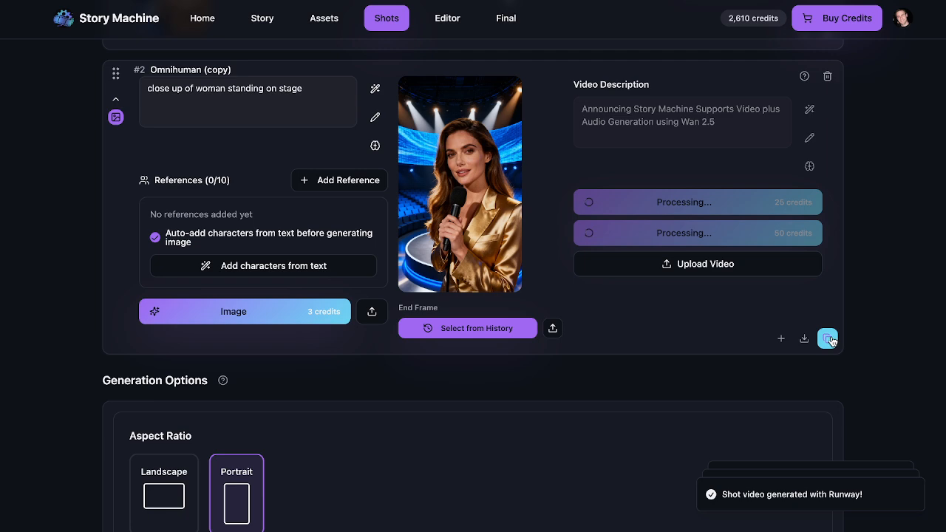
click(828, 339)
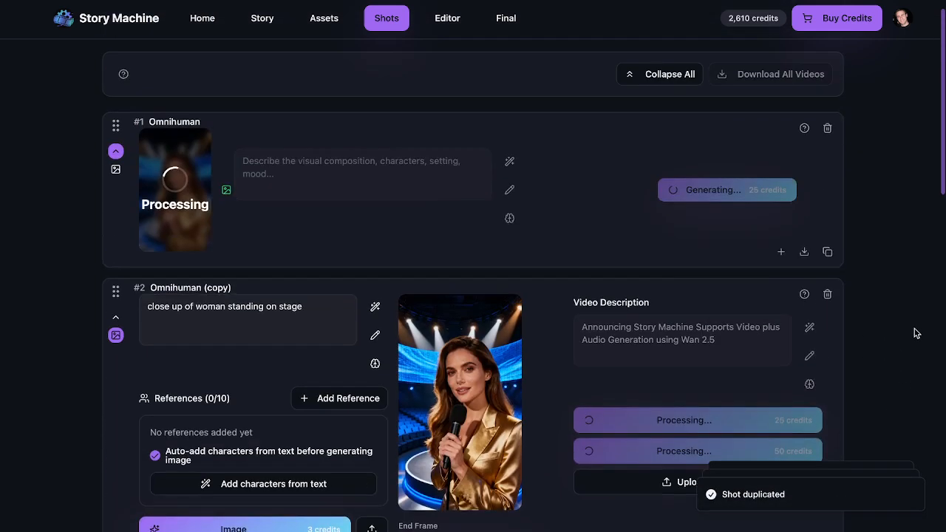
scroll(915, 333, up, 5)
scroll(915, 333, down, 5)
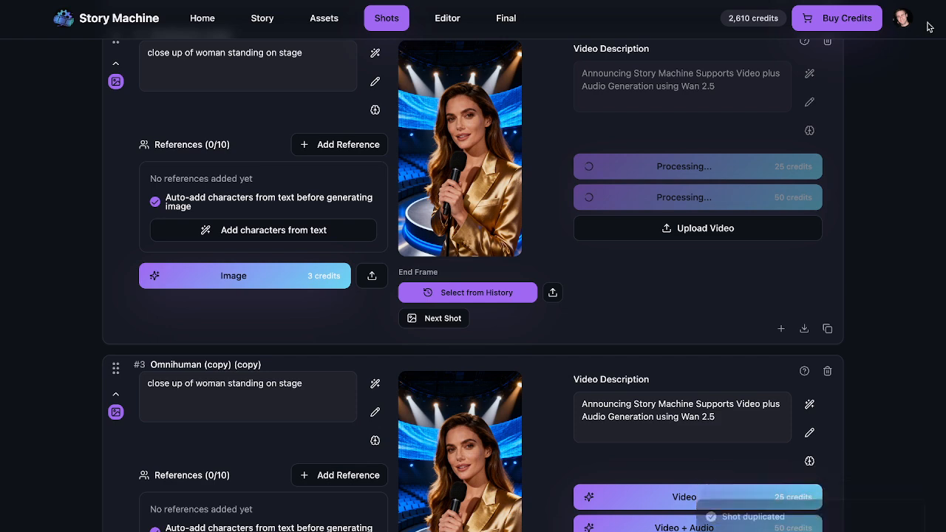
click(902, 18)
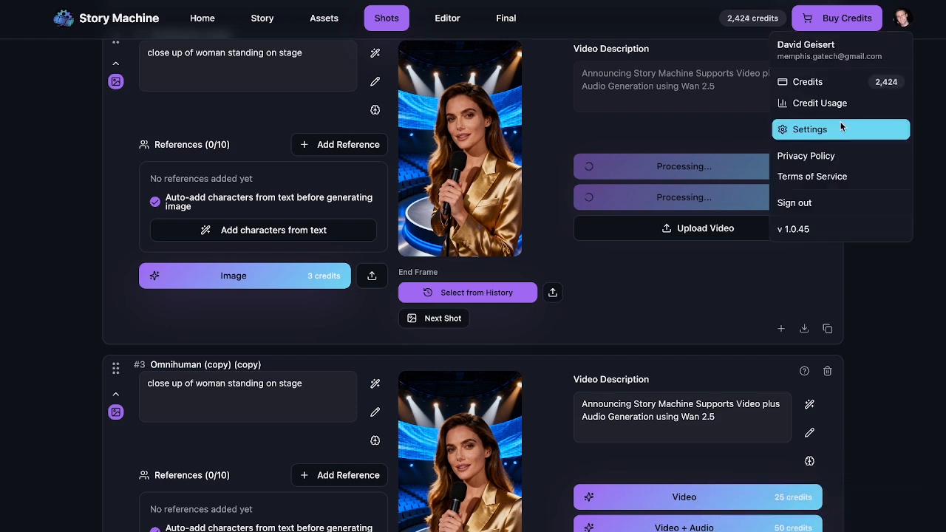
click(811, 130)
scroll(499, 310, down, 1)
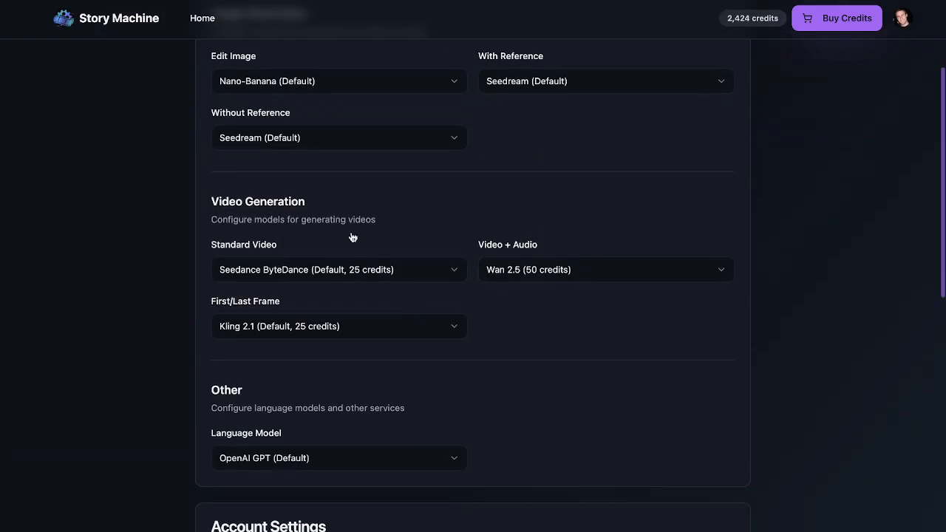
click(556, 278)
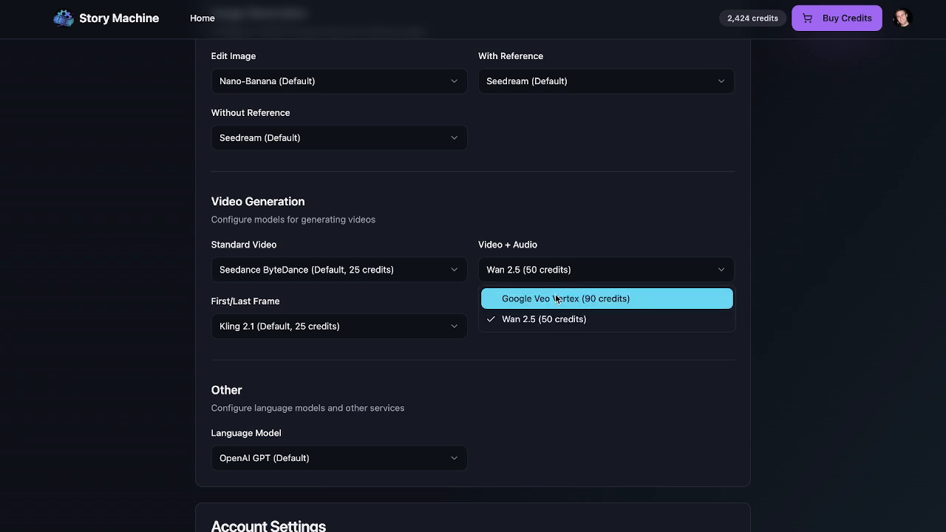
click(581, 219)
click(370, 270)
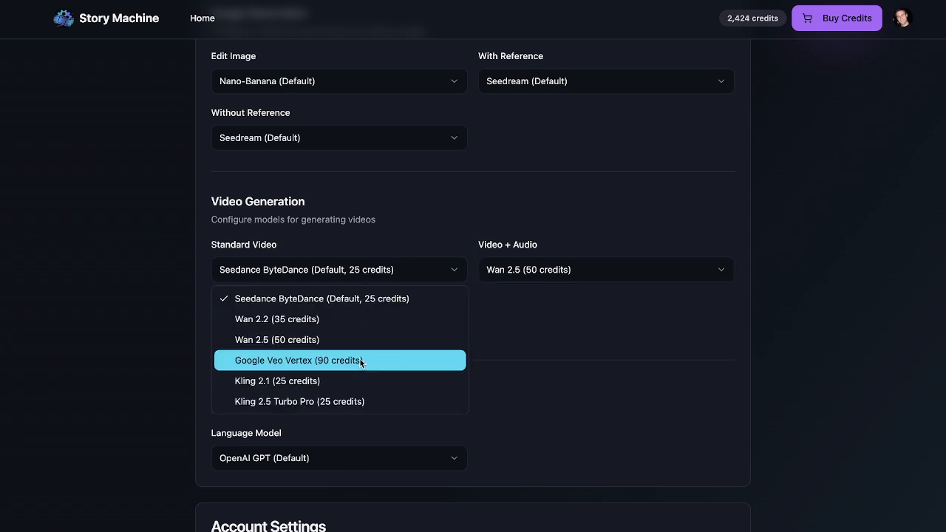
click(556, 355)
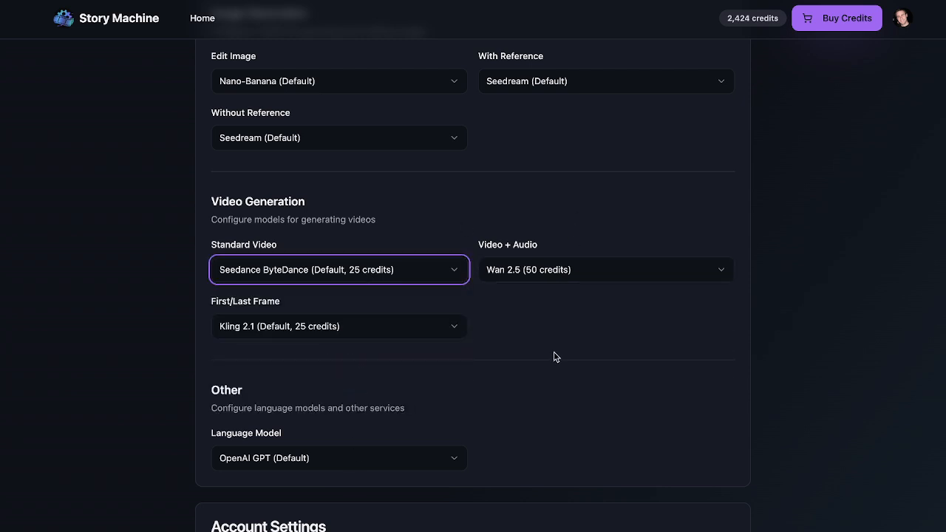
click(392, 336)
click(627, 346)
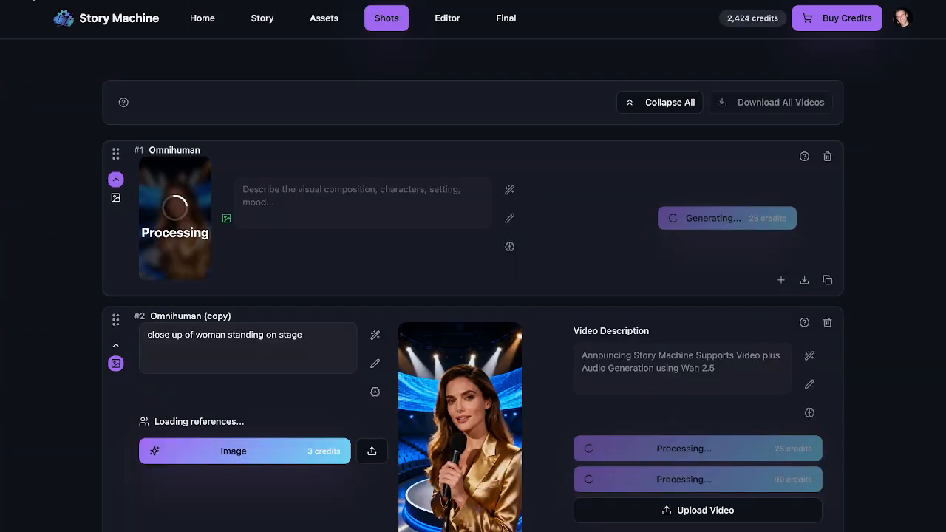
Step: Open shot #3's image and its Performance Capture settings
scroll(409, 297, down, 5)
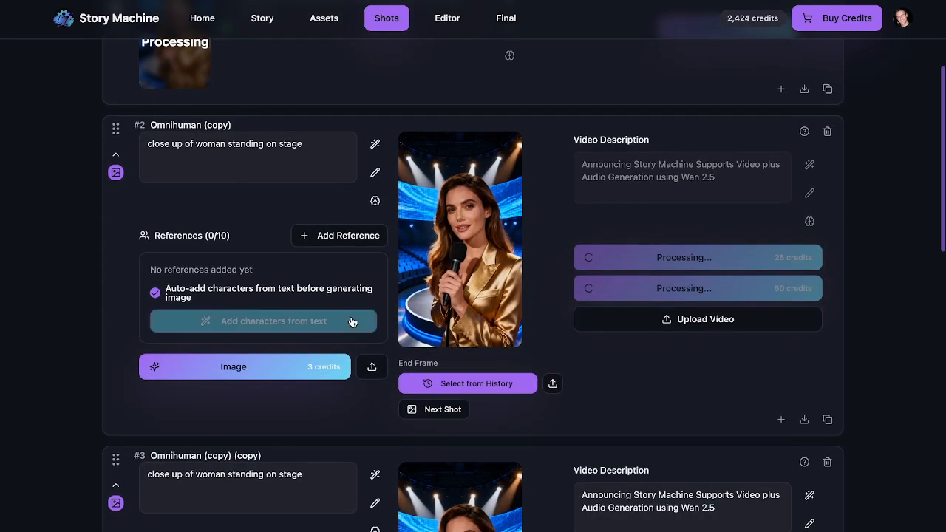
scroll(352, 317, down, 3)
scroll(352, 318, up, 2)
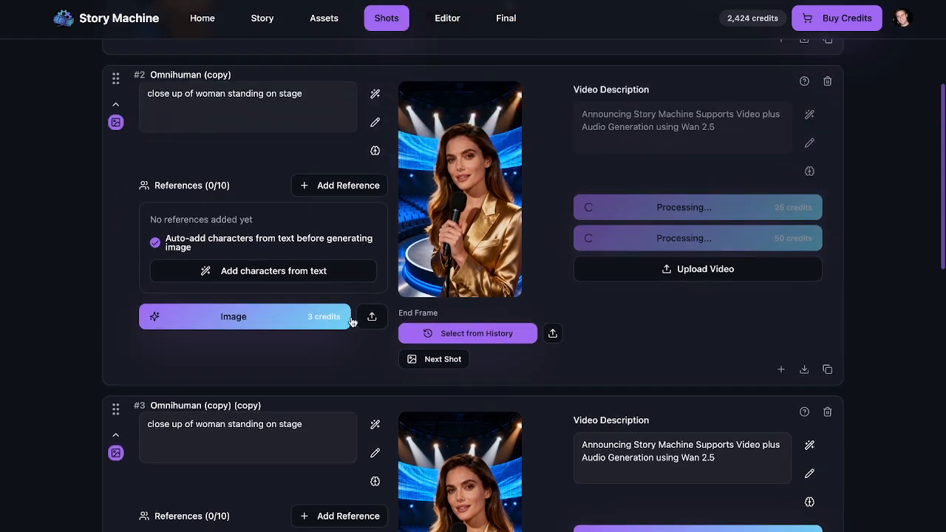
scroll(551, 352, down, 3)
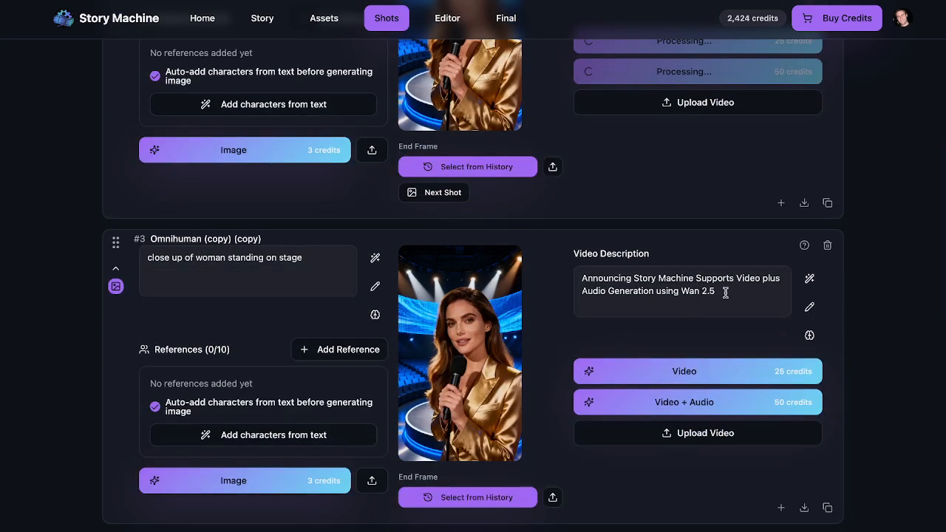
click(482, 358)
click(468, 294)
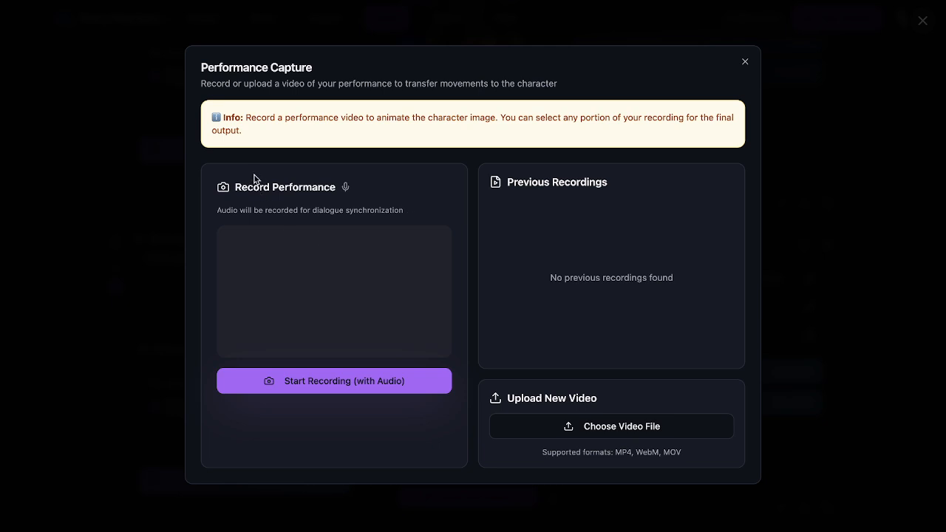
Step: Record a performance, move the 8-second clip to start at 0.1s, then close without applying
click(358, 385)
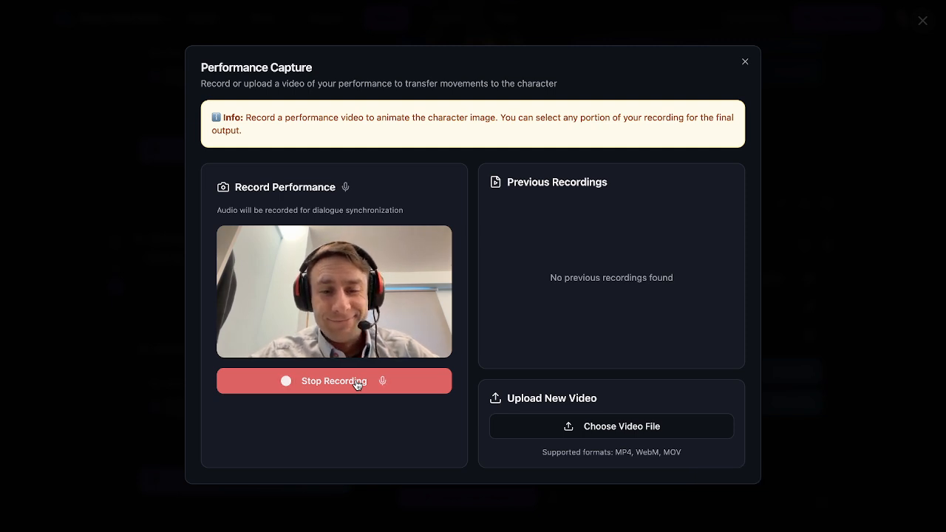
click(357, 382)
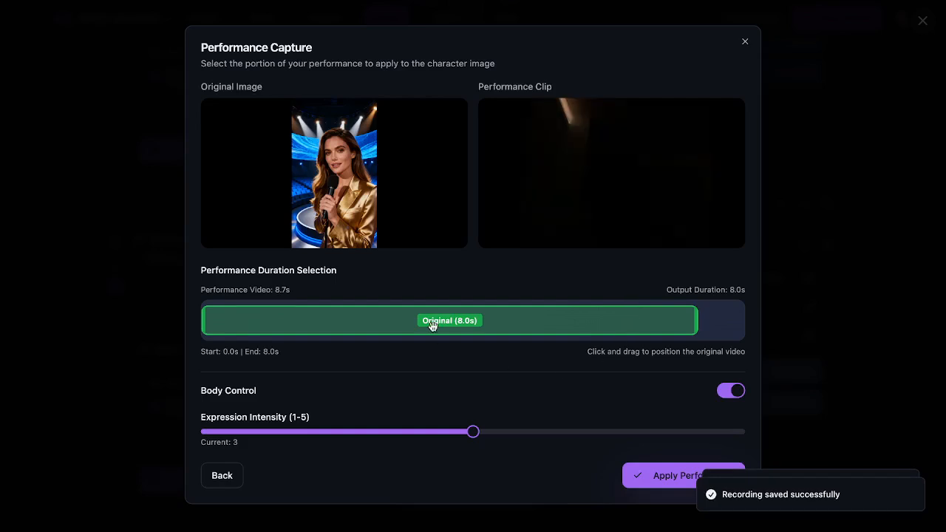
drag(429, 325, 441, 326)
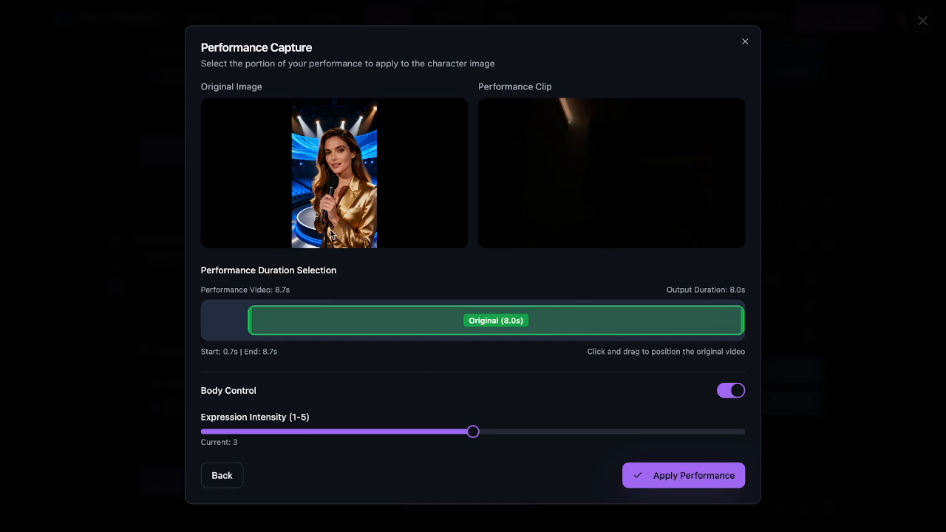
drag(249, 321, 203, 325)
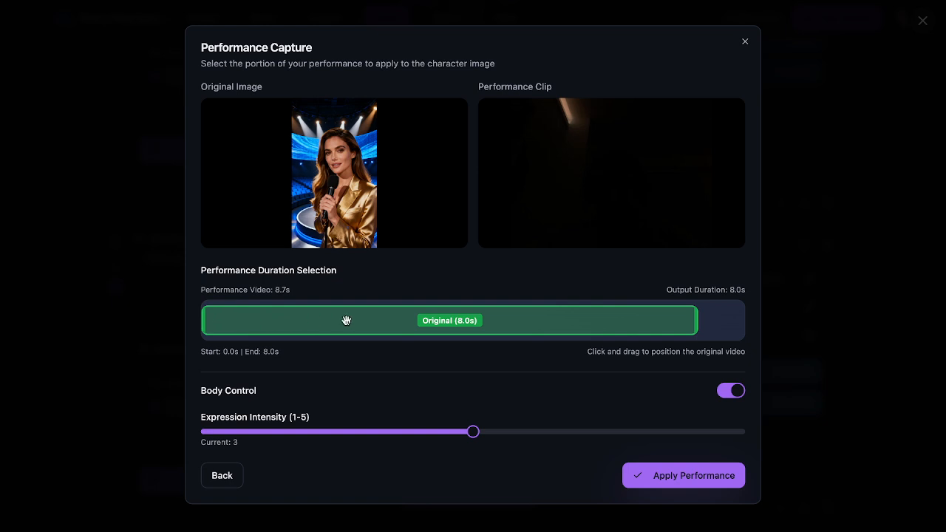
click(745, 42)
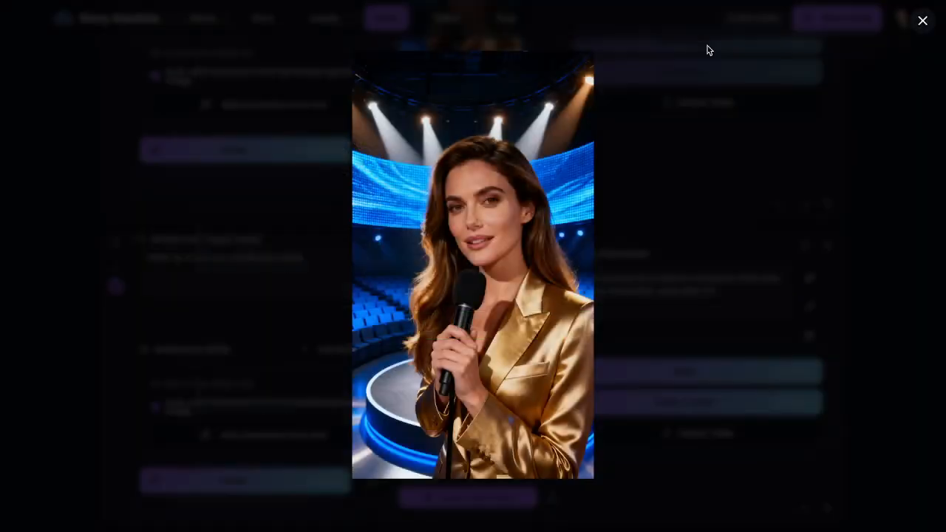
click(811, 184)
Step: Collapse the cards for shots #2 and #3 into compact rows
scroll(508, 88, up, 5)
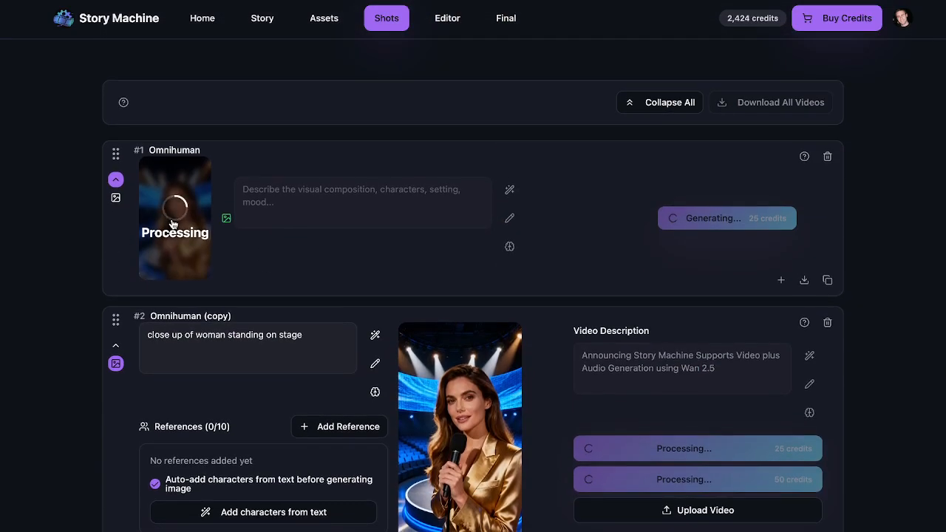
scroll(172, 223, down, 3)
scroll(166, 214, up, 1)
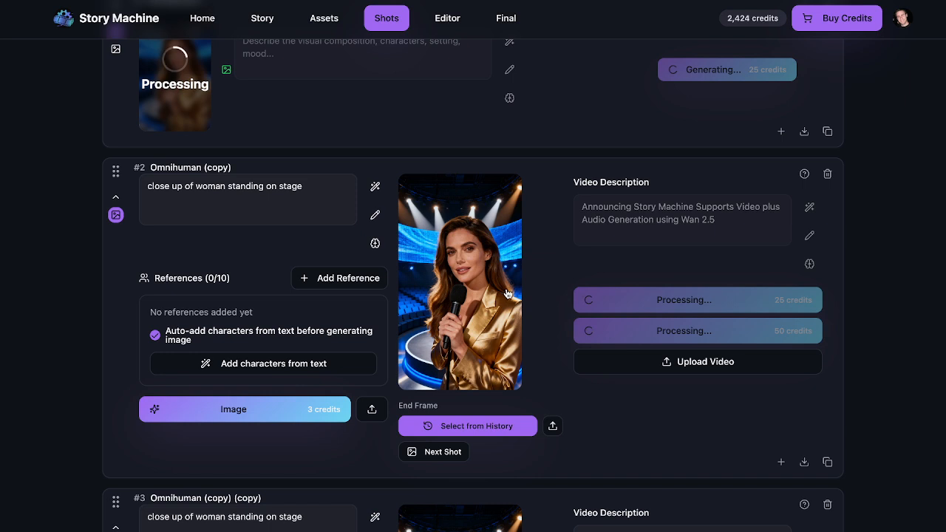
click(116, 198)
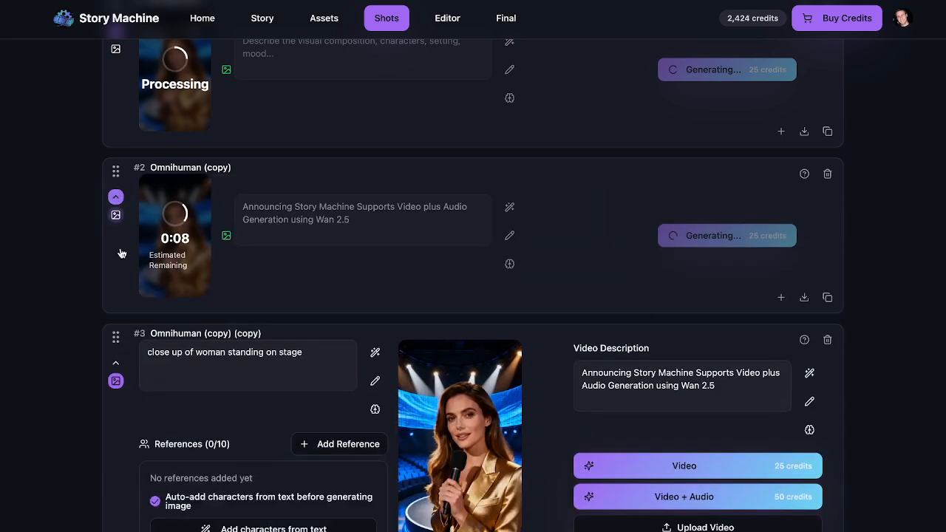
click(116, 363)
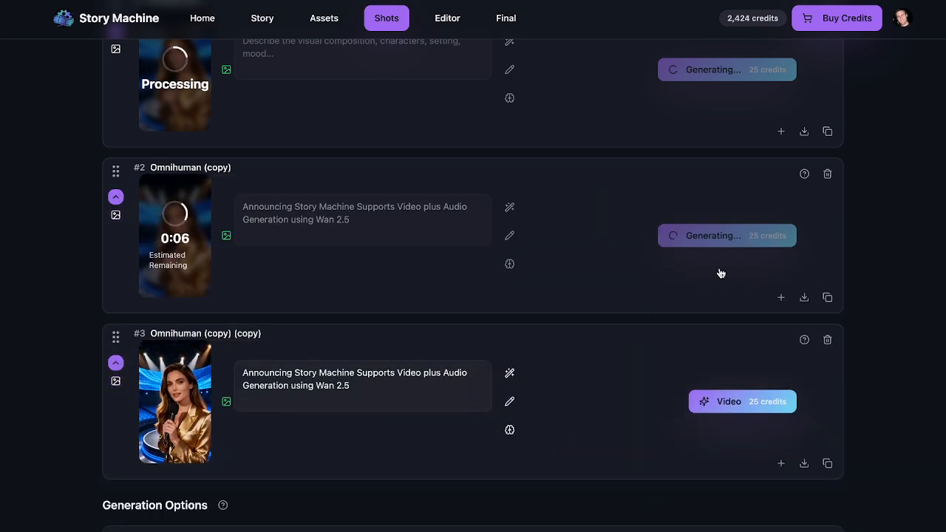
Step: Rename shot #2 to 'Wan 2.5'
click(191, 168)
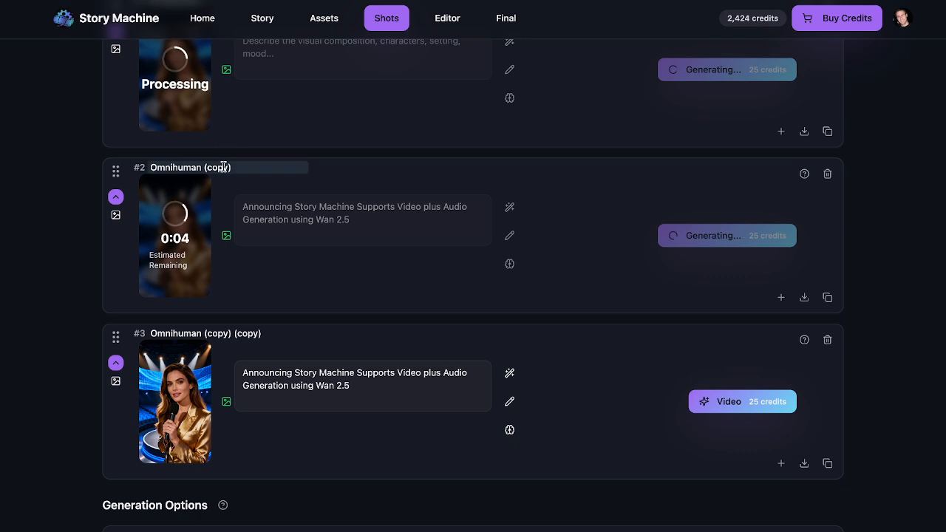
key(ctrl+a)
text(Wan 2.5)
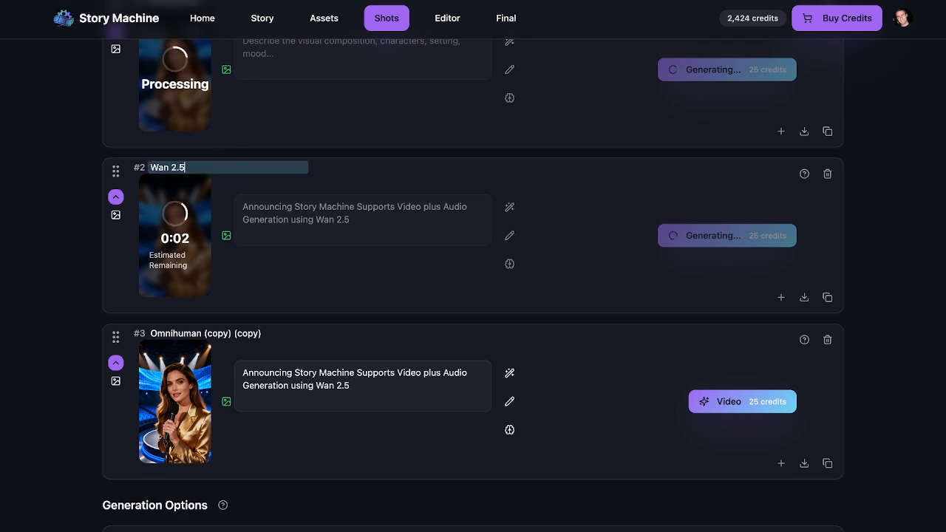
click(71, 192)
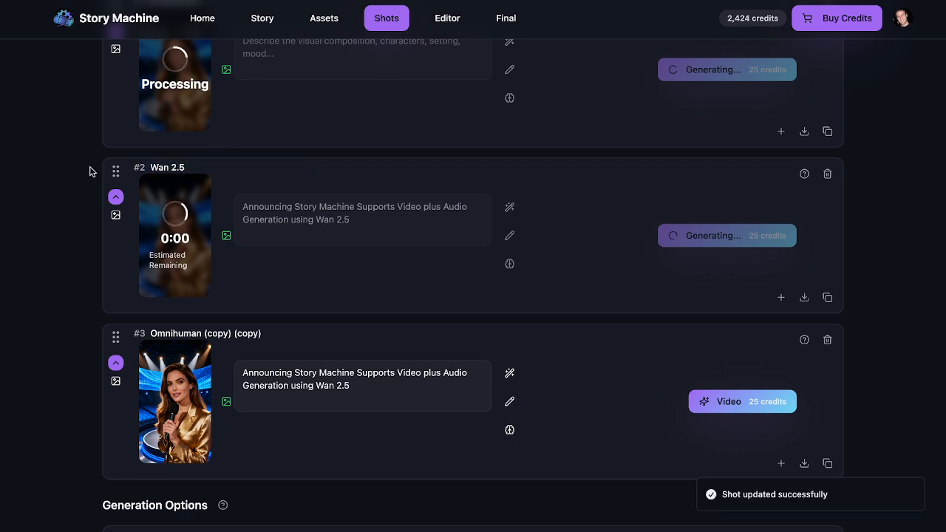
scroll(85, 148, up, 3)
scroll(64, 235, up, 2)
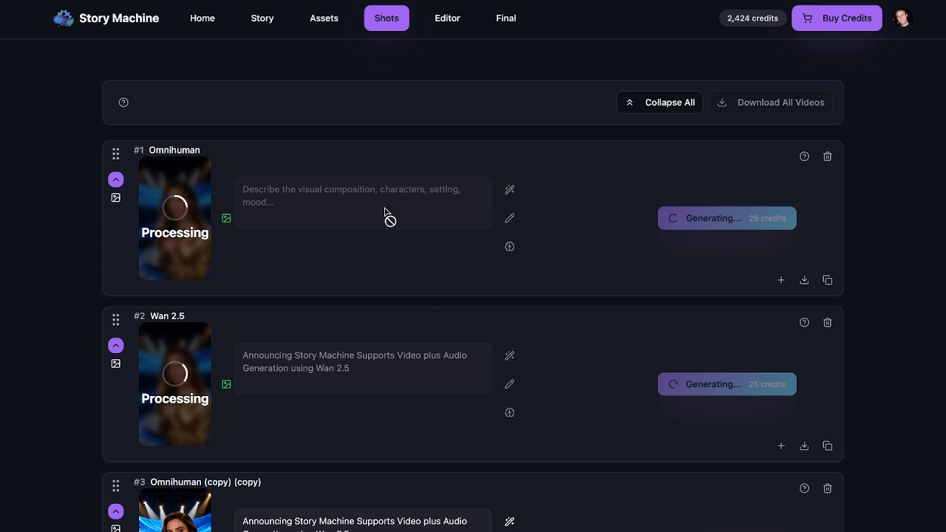
Step: Wait for shot #2 'Wan 2.5' to finish generating its video with audio
scroll(367, 264, down, 1)
scroll(366, 264, up, 1)
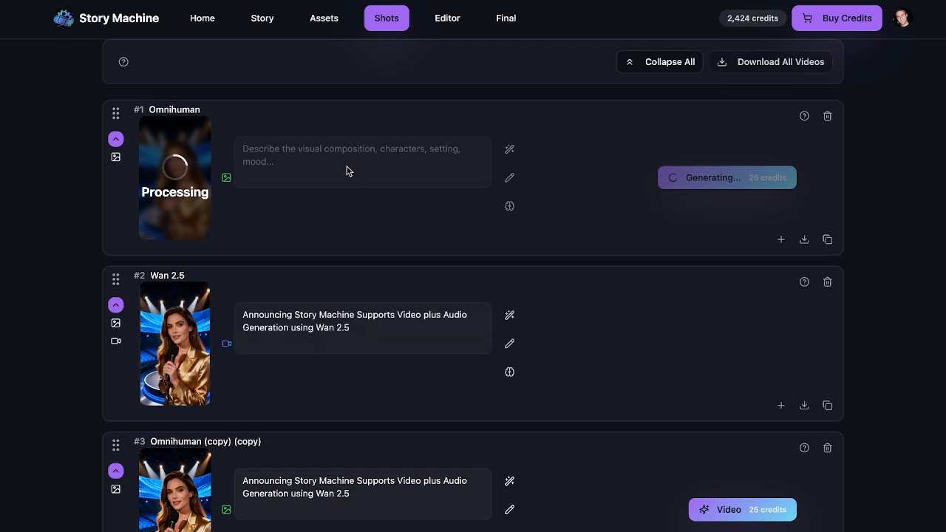
click(164, 337)
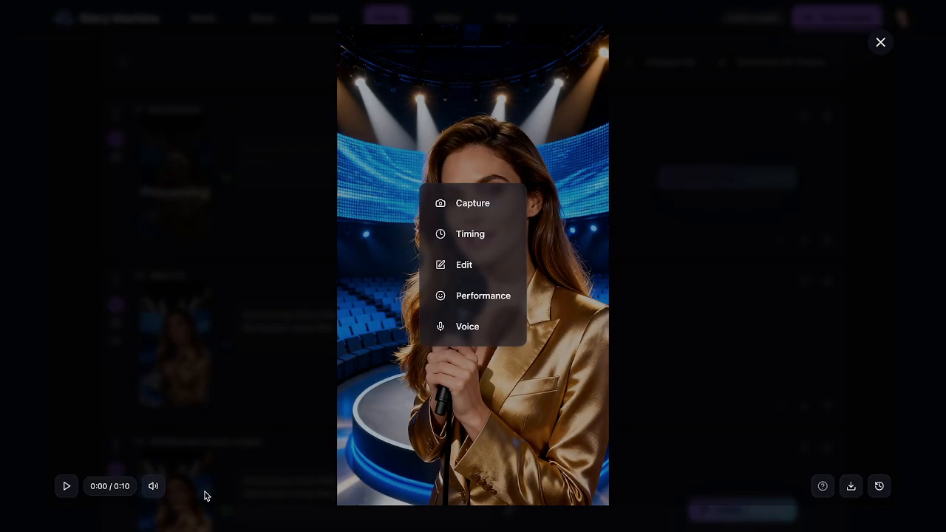
click(65, 486)
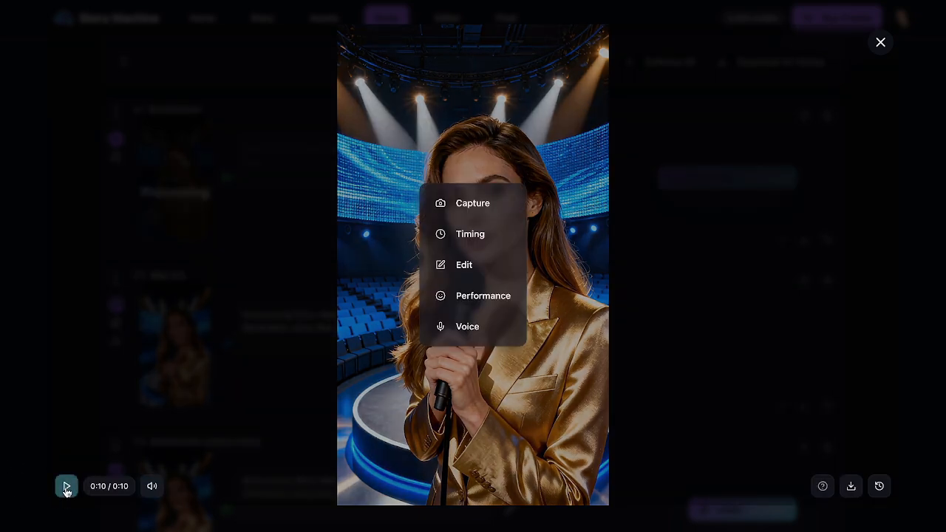
click(66, 490)
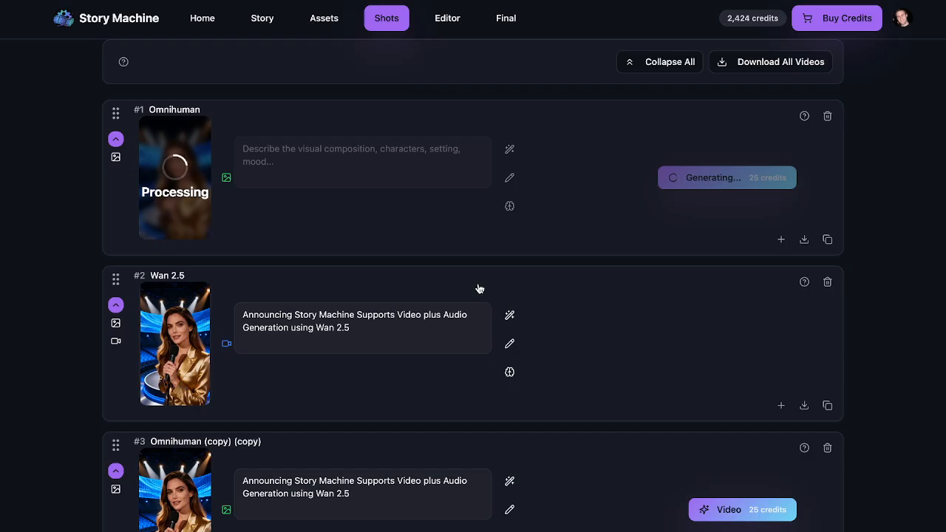
Step: Prefix shot #2's prompt with The woman says " and close the quote, then open its video
click(239, 313)
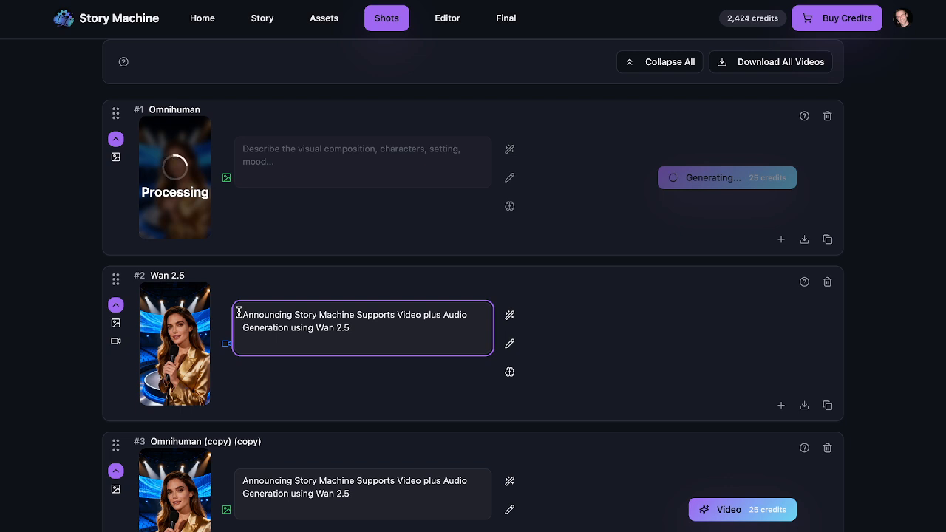
text(The woman say)
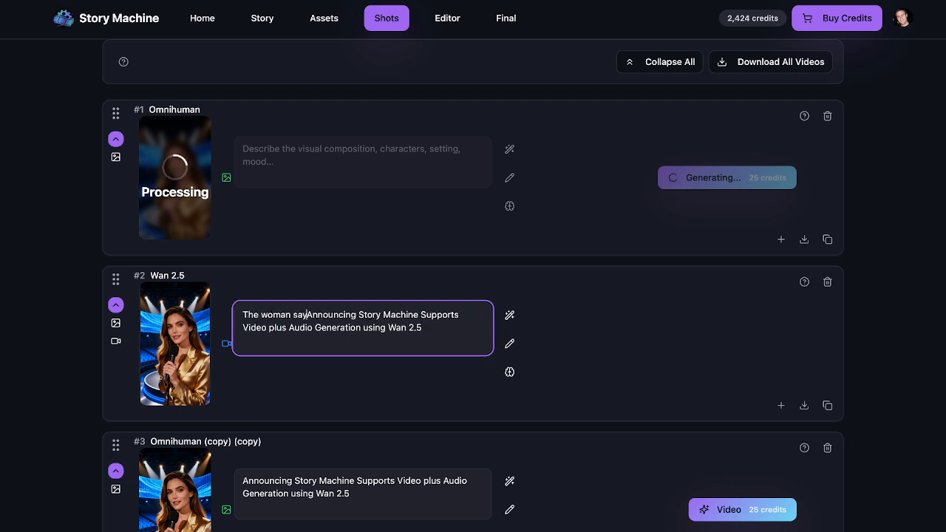
text(s ")
click(458, 336)
text(")
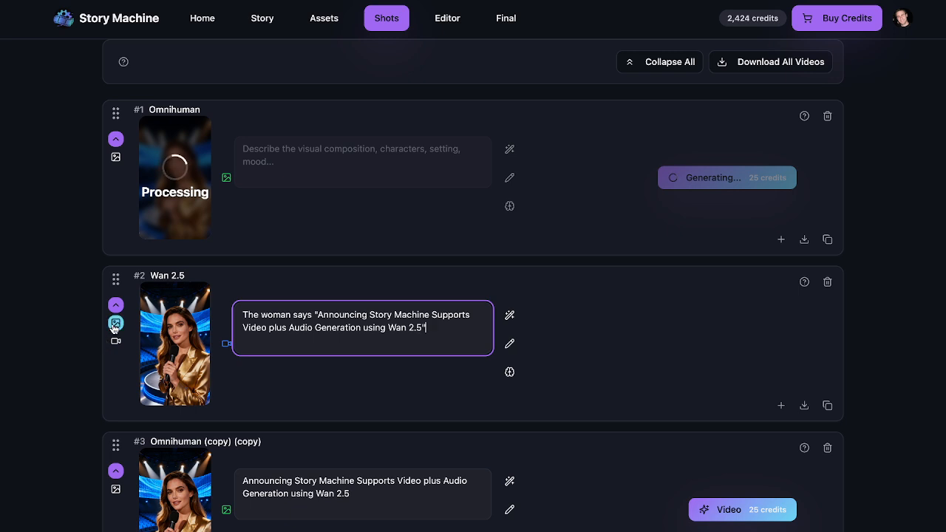
click(160, 346)
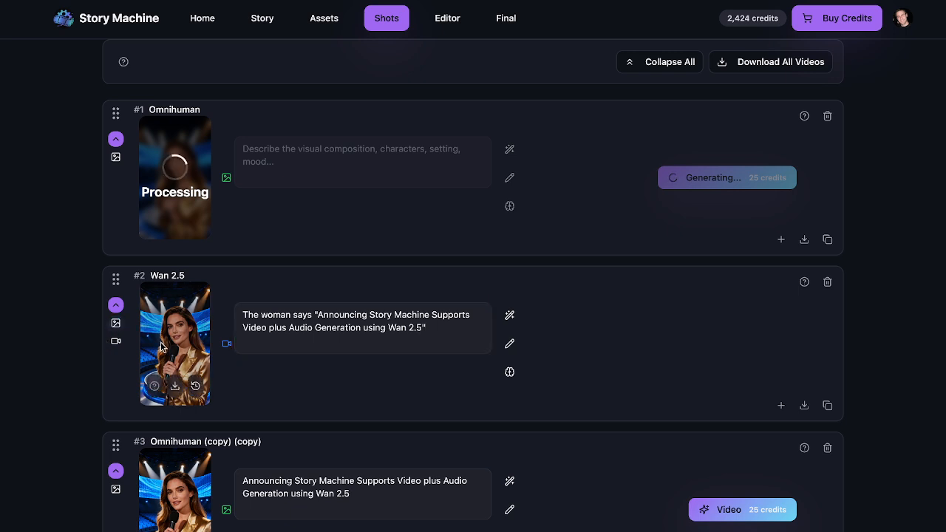
click(161, 341)
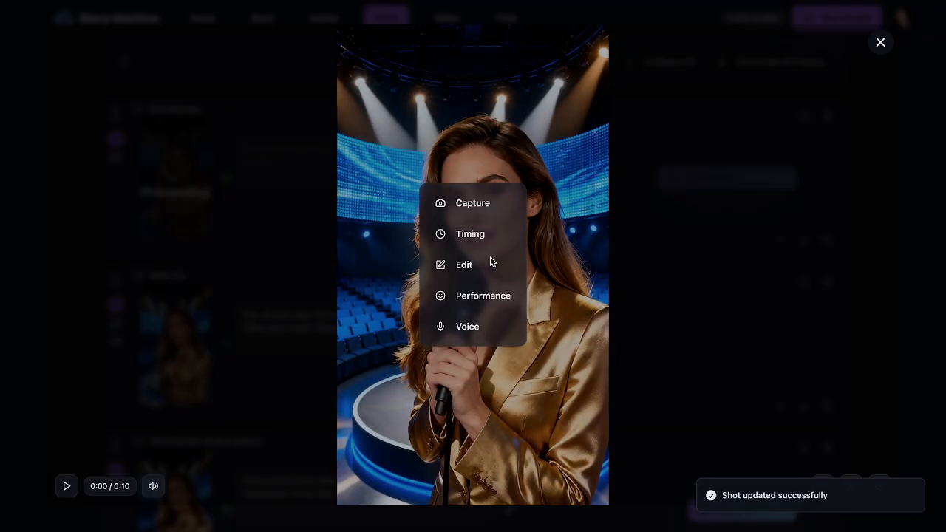
Step: Convert the Wan 2.5 video's voice to the Woman character's bella voice
click(475, 334)
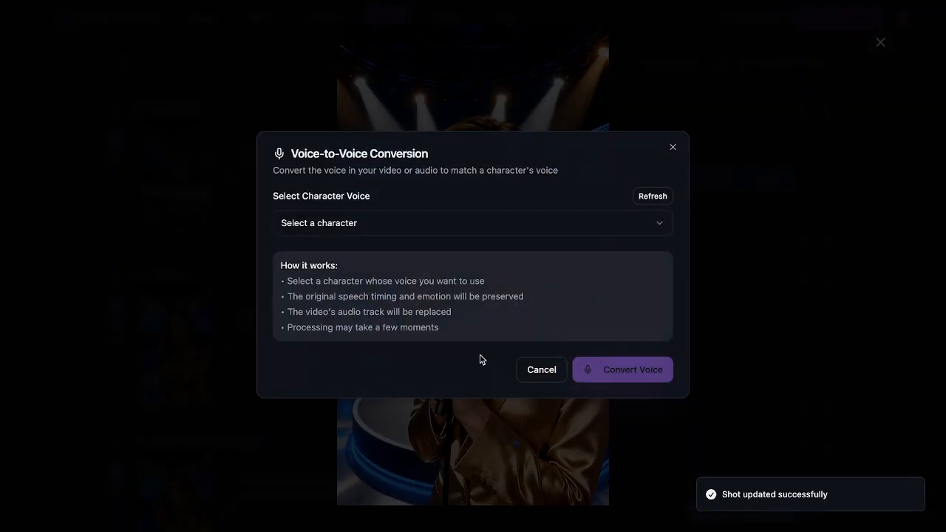
click(318, 218)
click(336, 275)
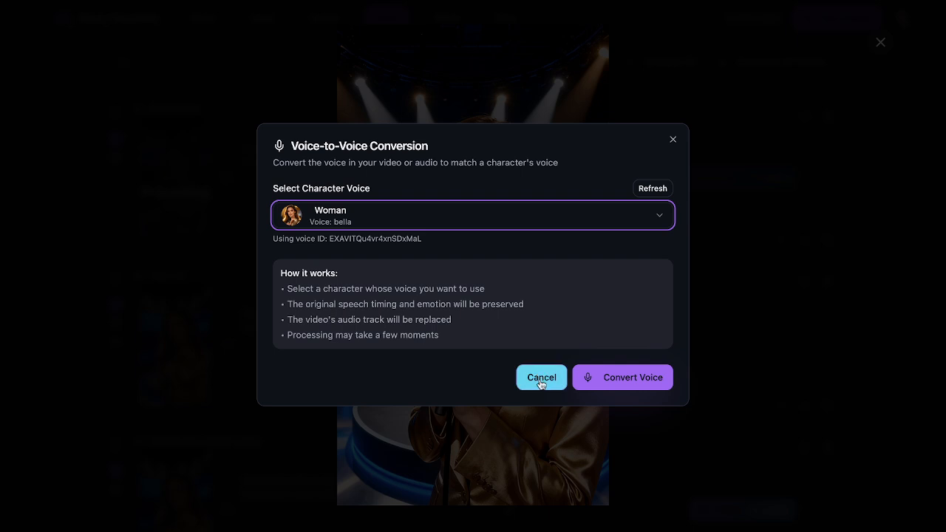
click(641, 381)
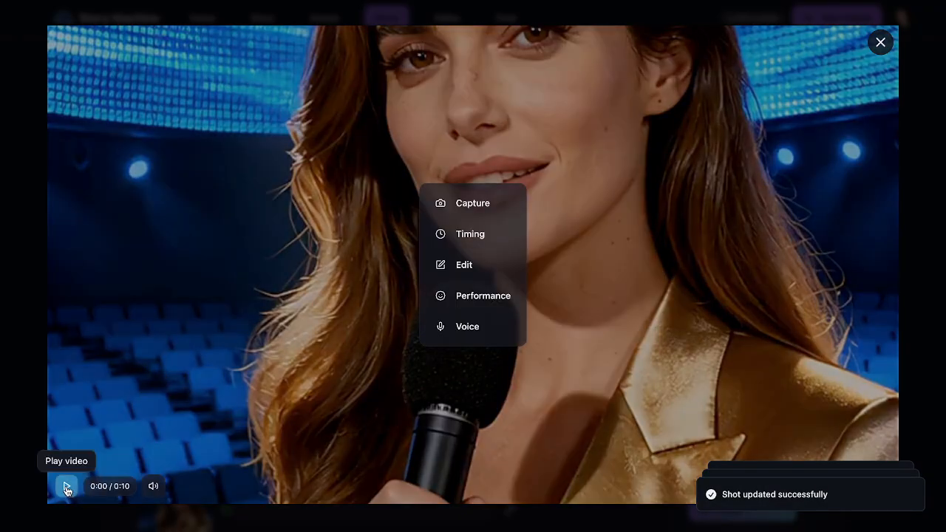
Step: Play the bella-voiced Wan 2.5 video, then close the viewer
click(66, 487)
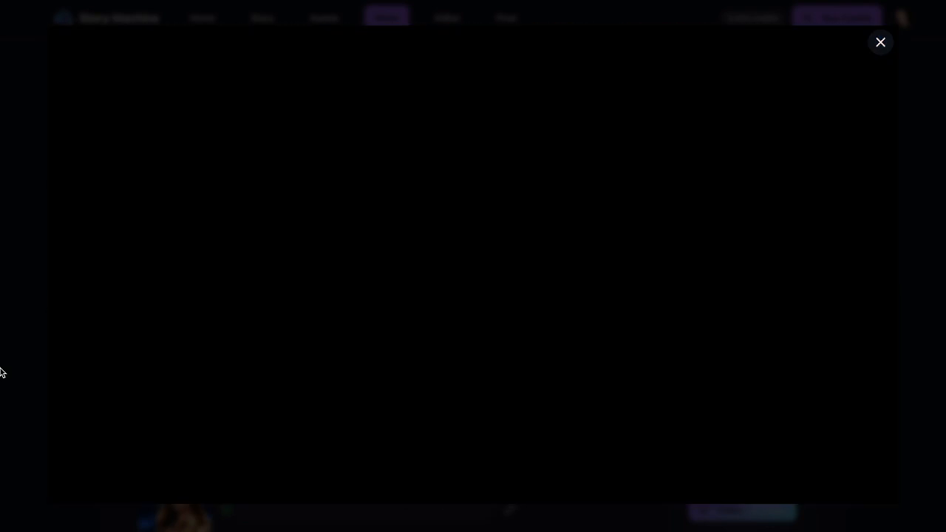
click(1, 368)
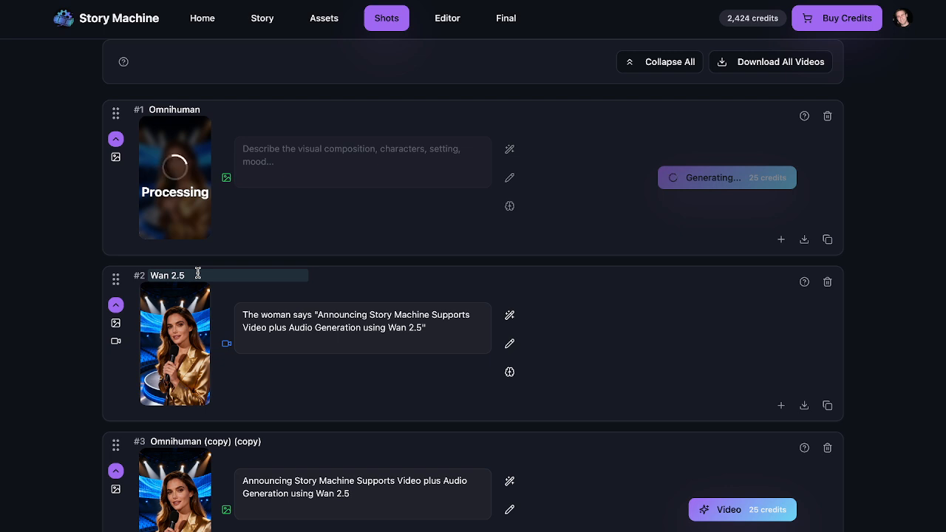
Step: Wait for shot #1's Omnihuman performance video to finish processing
mouse_move(199, 307)
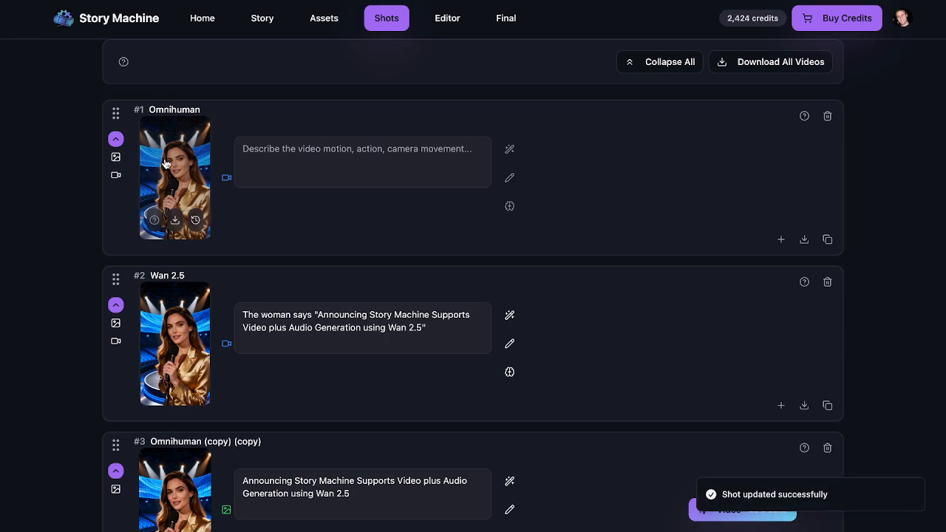
Step: Open shot #1's 8-second Omnihuman video, play it through, and replay it
click(164, 162)
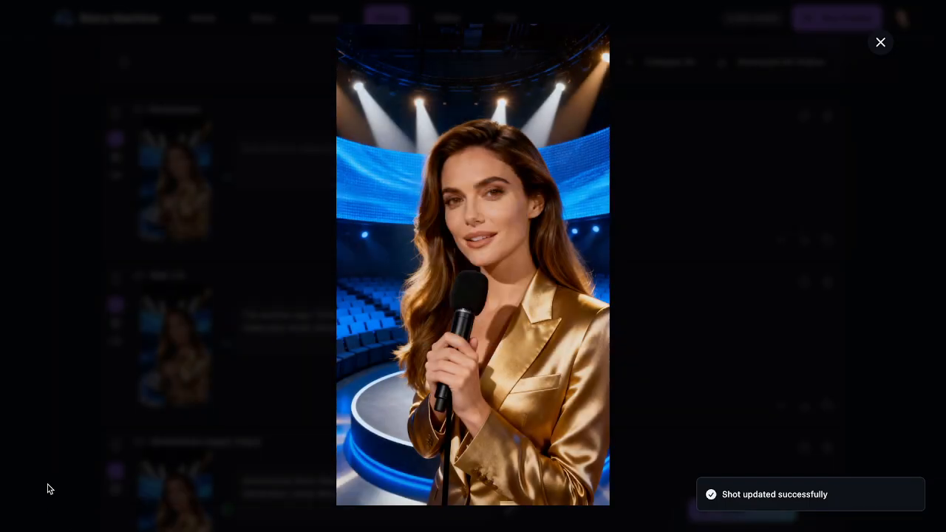
click(65, 487)
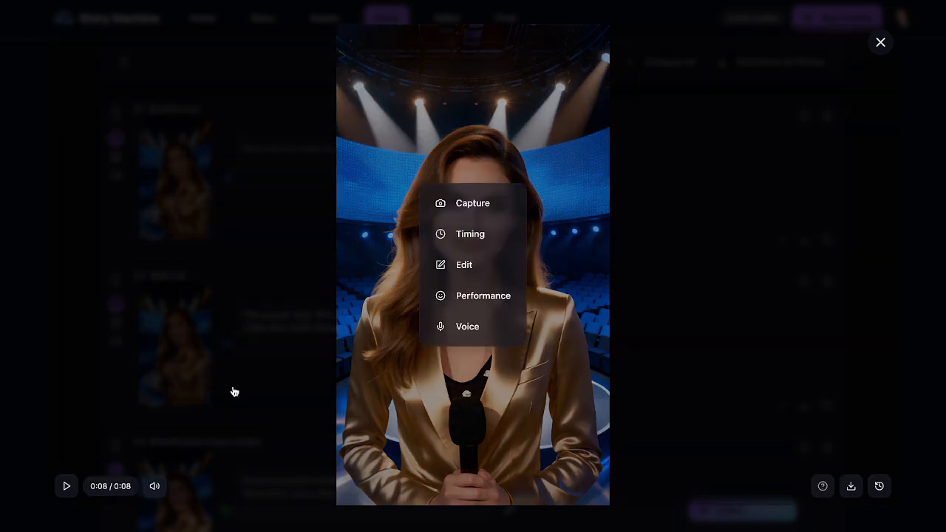
click(65, 488)
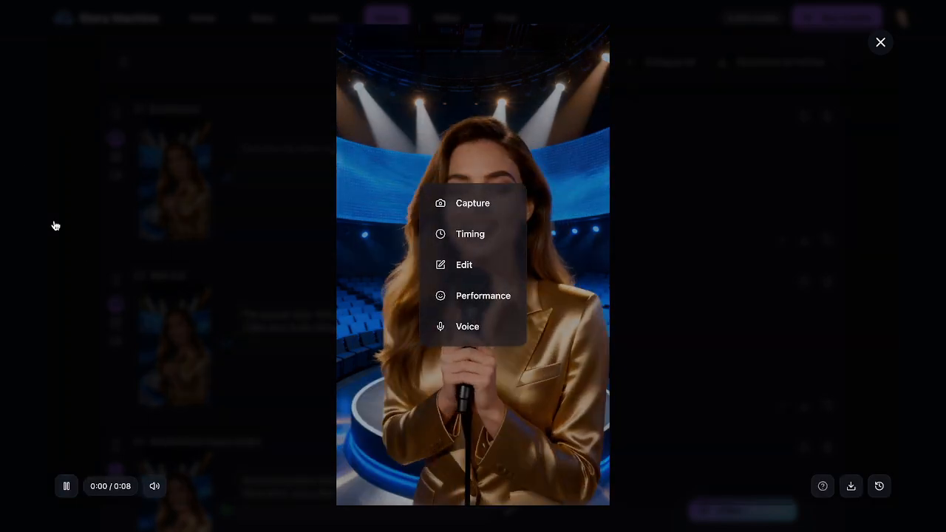